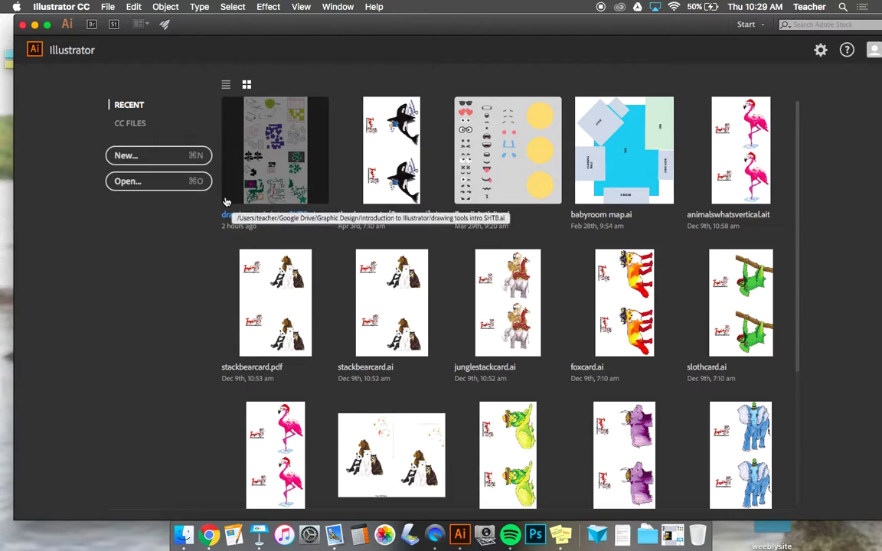
# Step: Open the recent file drawing tools intro SHTB.ai
pyautogui.click(290, 197)
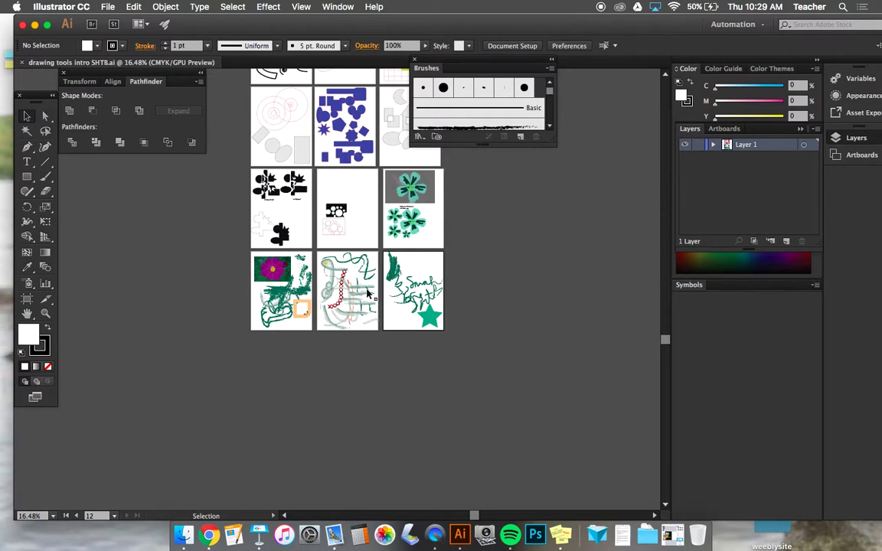
pyautogui.scroll(3, 368, 293)
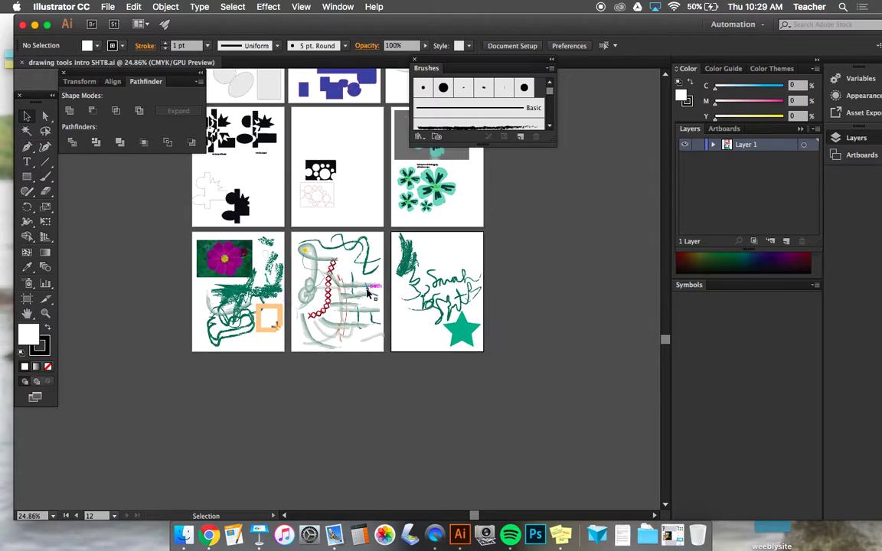
pyautogui.scroll(-1, 367, 294)
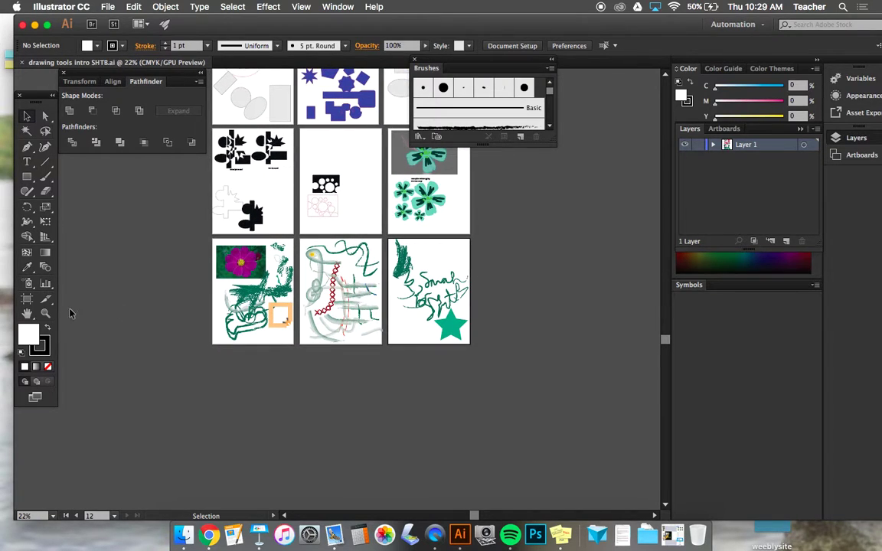
# Step: Add three Letter-size artboards in a new row directly beneath Artboards 10, 11 and 12, aligned with their columns
pyautogui.click(25, 301)
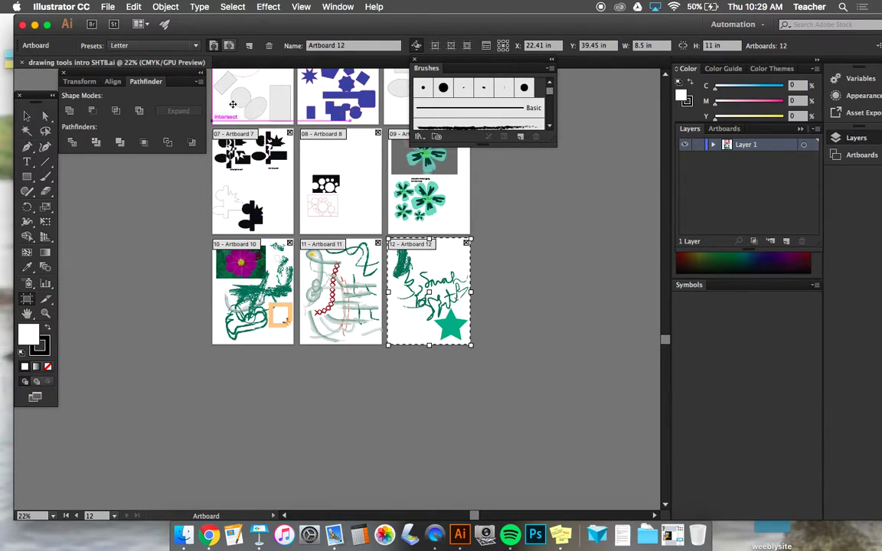
pyautogui.click(249, 46)
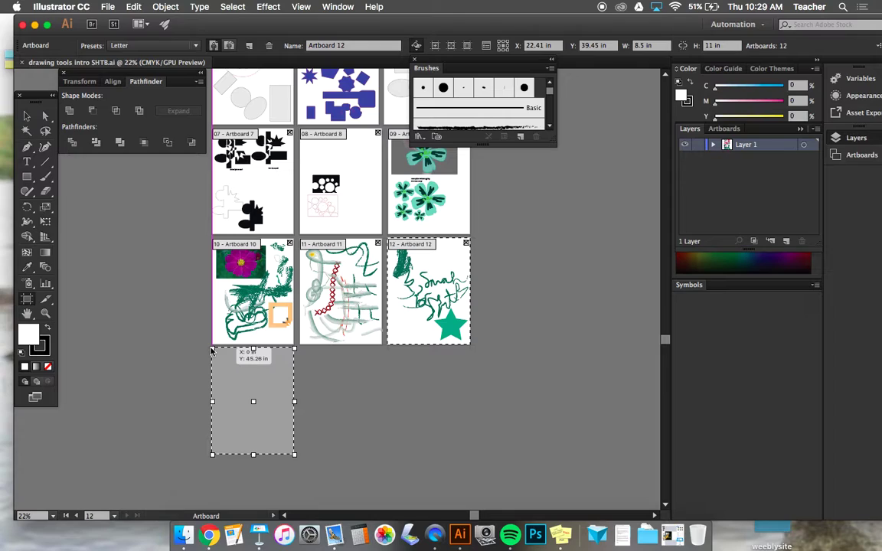
pyautogui.click(212, 351)
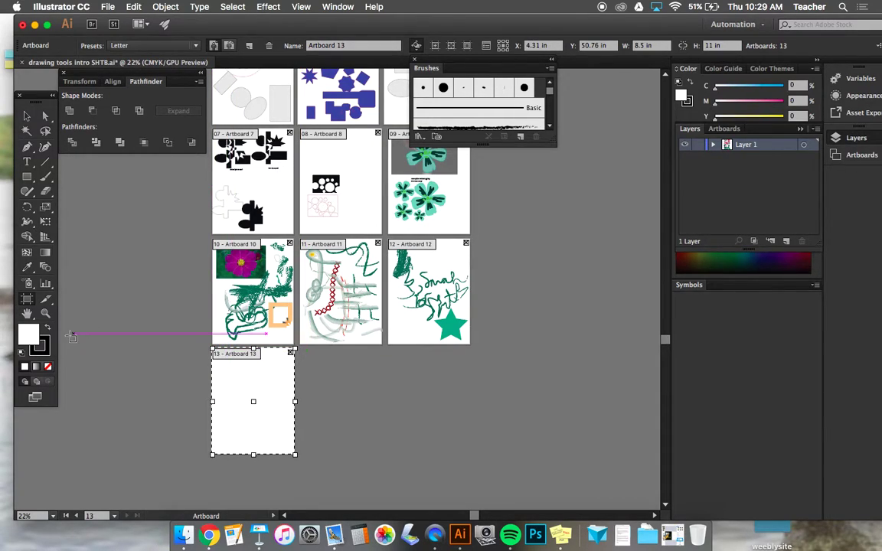
pyautogui.click(249, 46)
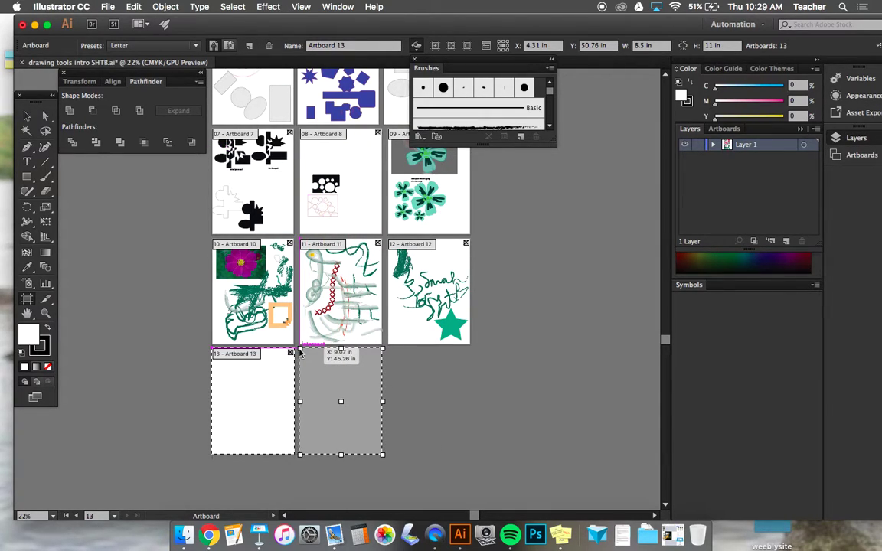
pyautogui.click(300, 352)
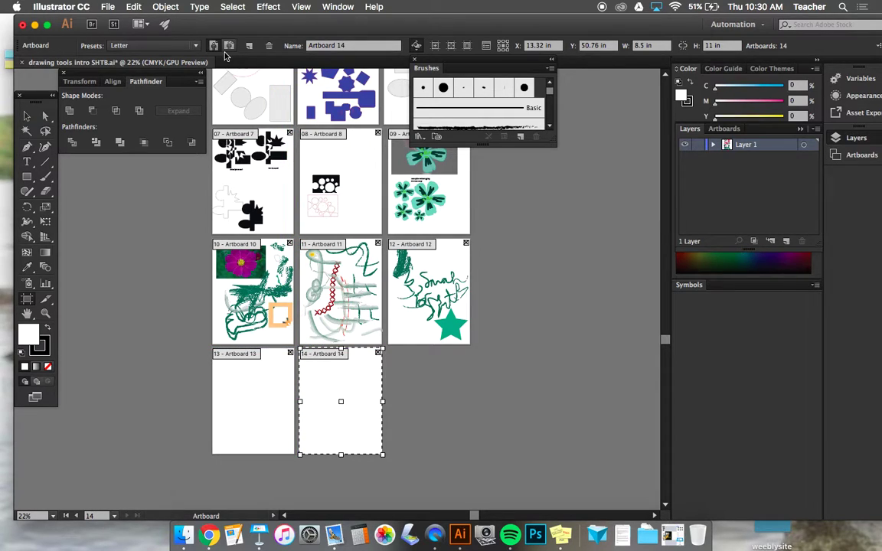
pyautogui.click(249, 45)
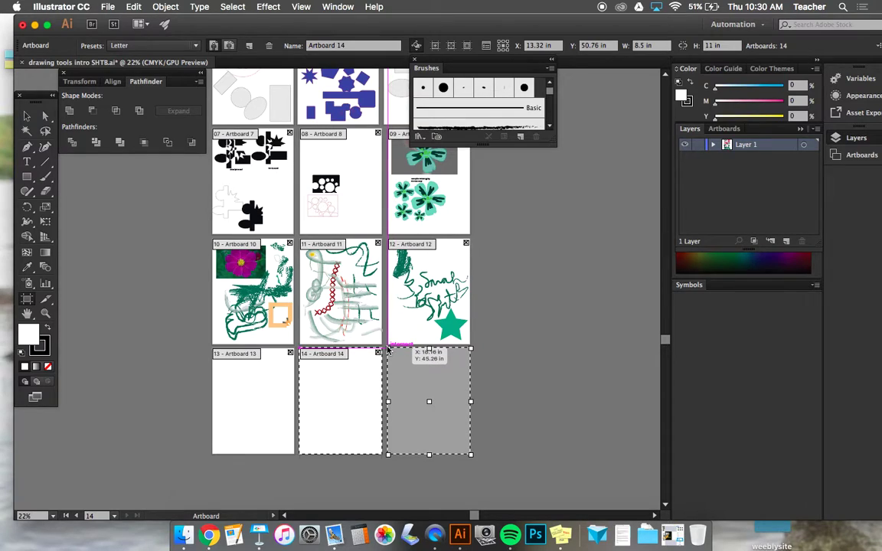
pyautogui.click(388, 349)
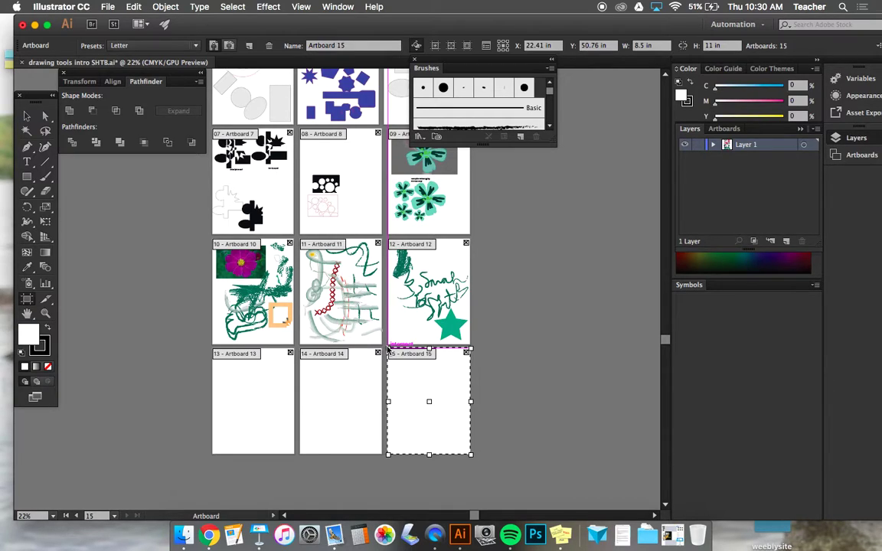
# Step: Leave artboard editing and select the green star on Artboard 12
pyautogui.scroll(3, 405, 375)
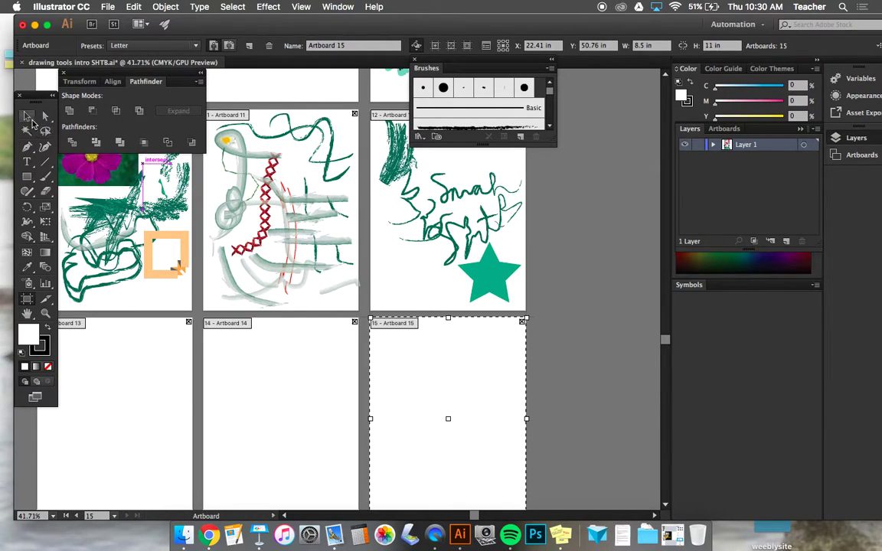
pyautogui.click(27, 115)
pyautogui.click(499, 278)
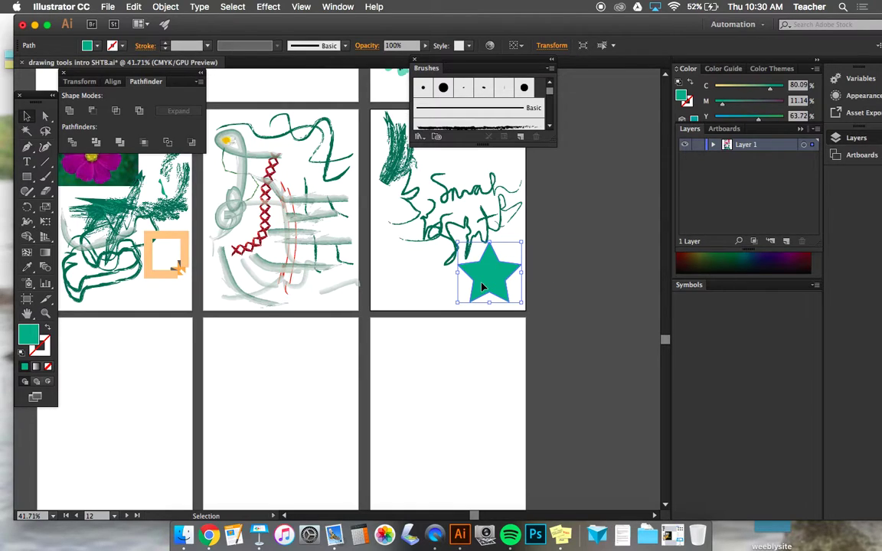
pyautogui.scroll(-3, 420, 335)
pyautogui.hscroll(-3, 420, 335)
pyautogui.hscroll(-3, 421, 335)
pyautogui.scroll(1, 420, 334)
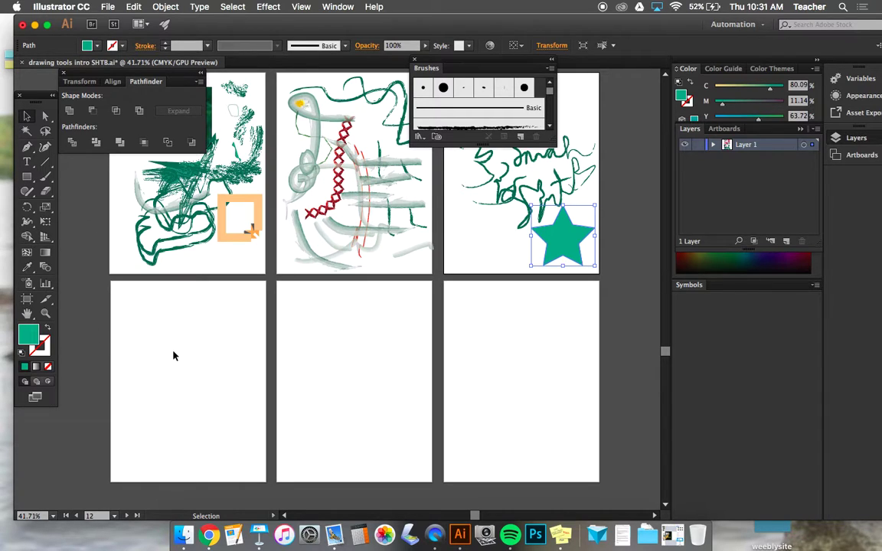
pyautogui.scroll(5, 173, 355)
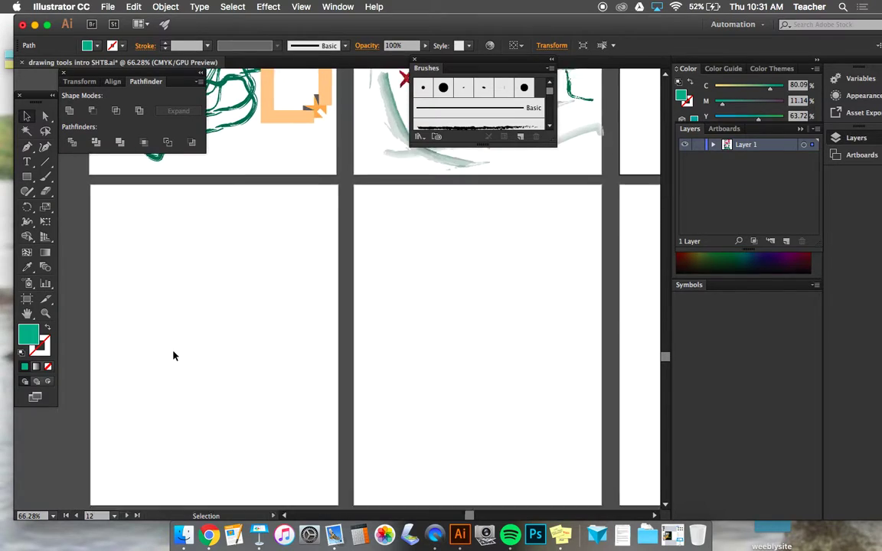
pyautogui.scroll(-1, 173, 355)
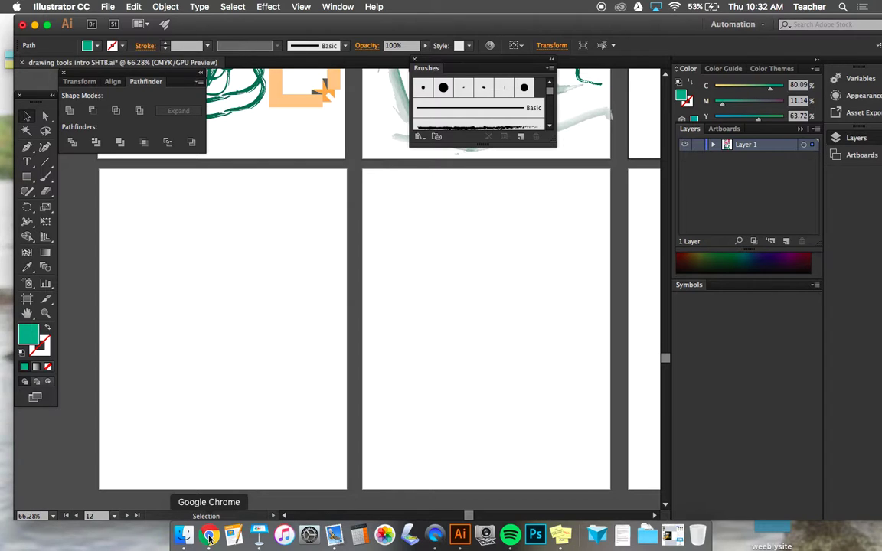
# Step: Switch to Google Chrome and search Google Images for "hot air balloon"
pyautogui.click(209, 538)
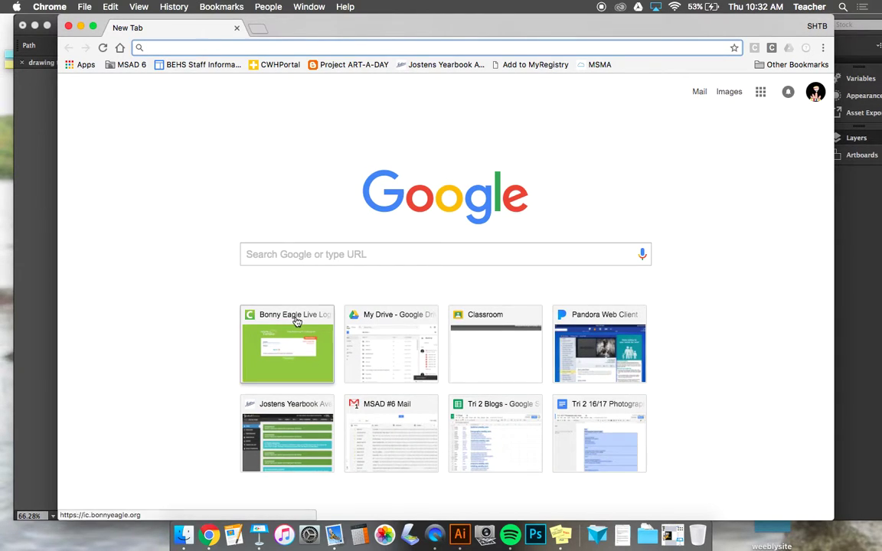
pyautogui.click(261, 261)
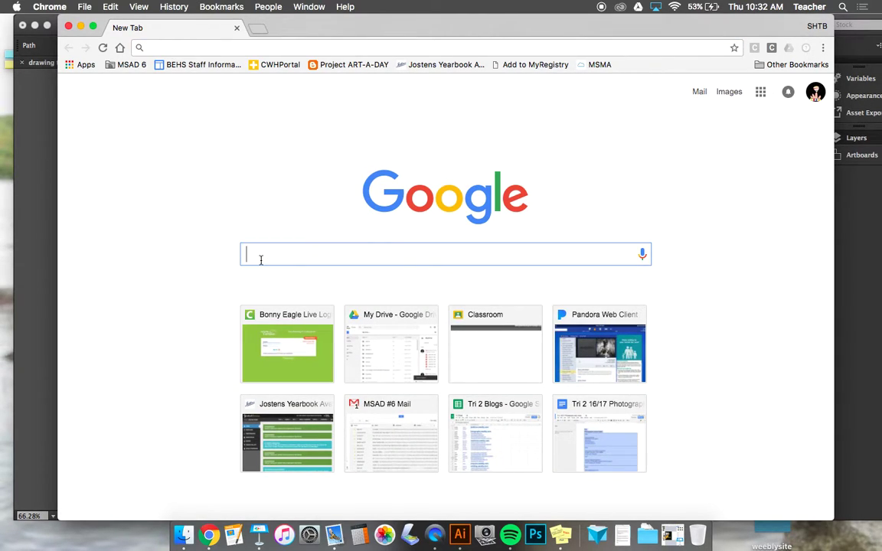
pyautogui.write('hot air ')
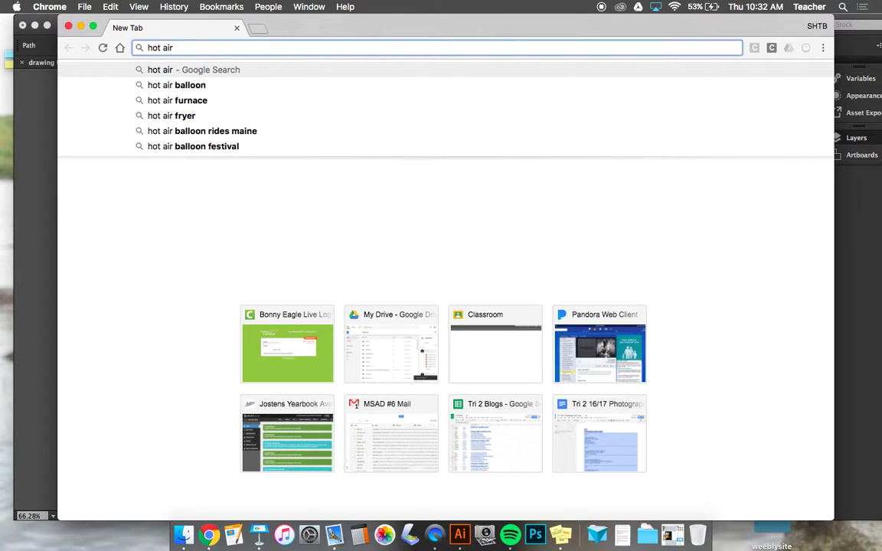
pyautogui.write('bal')
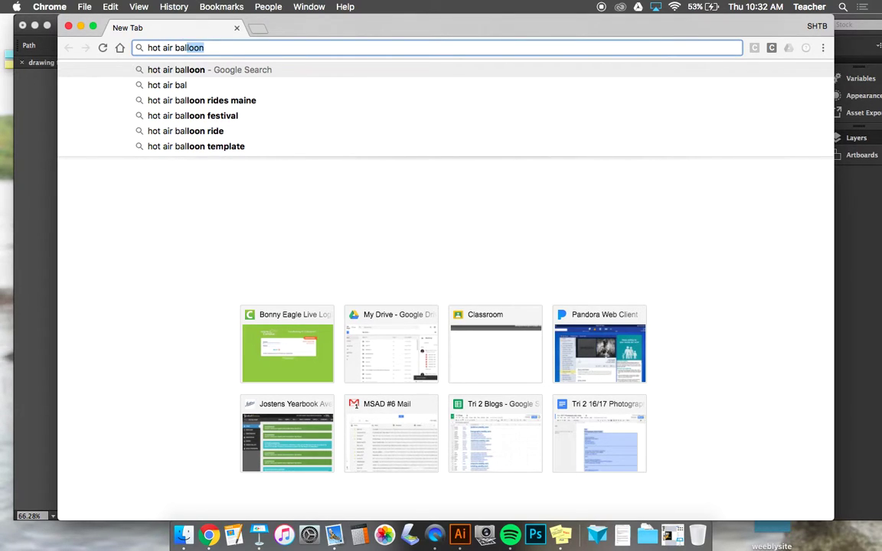
pyautogui.press('Return')
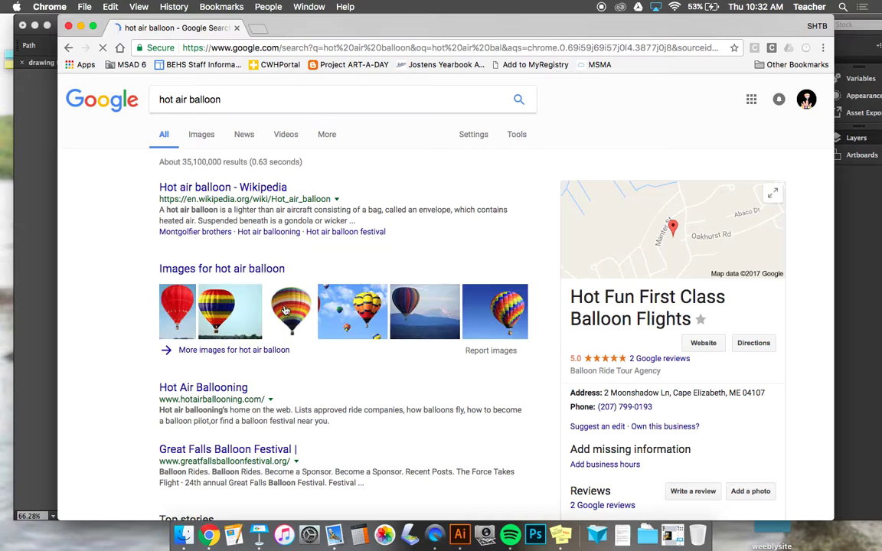
pyautogui.click(202, 135)
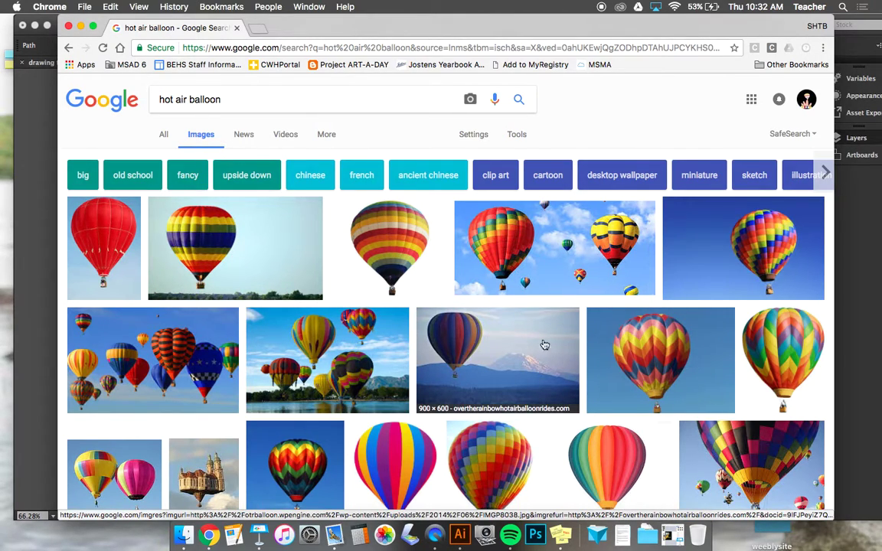
# Step: Save the full-size photo of the zigzag-patterned hot air balloon to the desktop and close the browser window
pyautogui.click(645, 357)
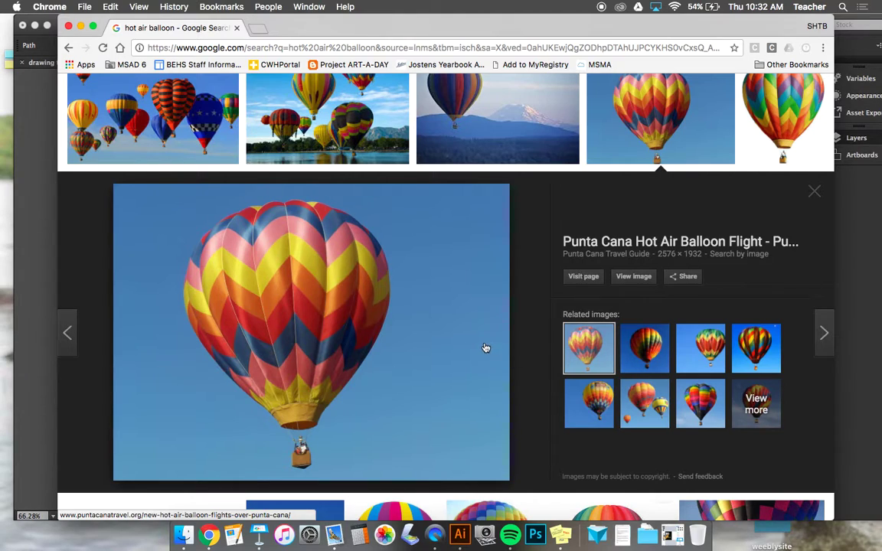
pyautogui.click(624, 280)
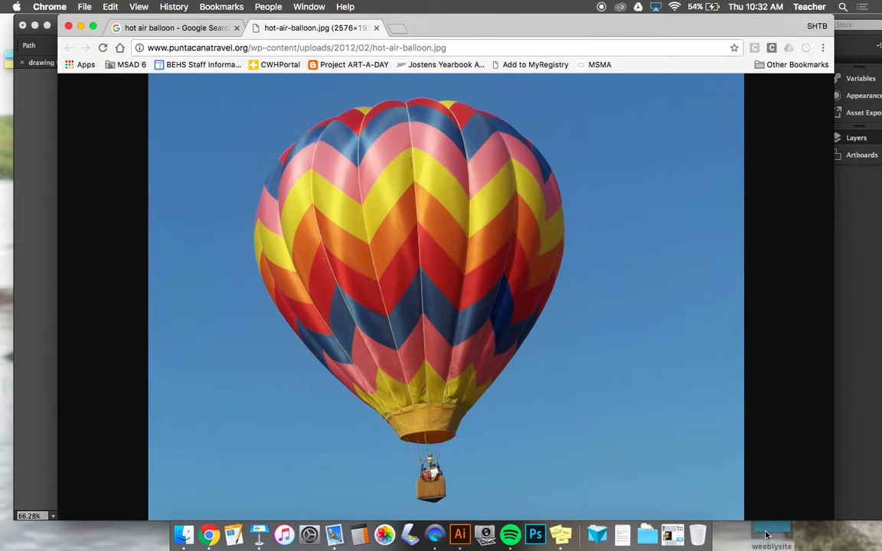
pyautogui.moveTo(832, 538); pyautogui.dragTo(830, 540)
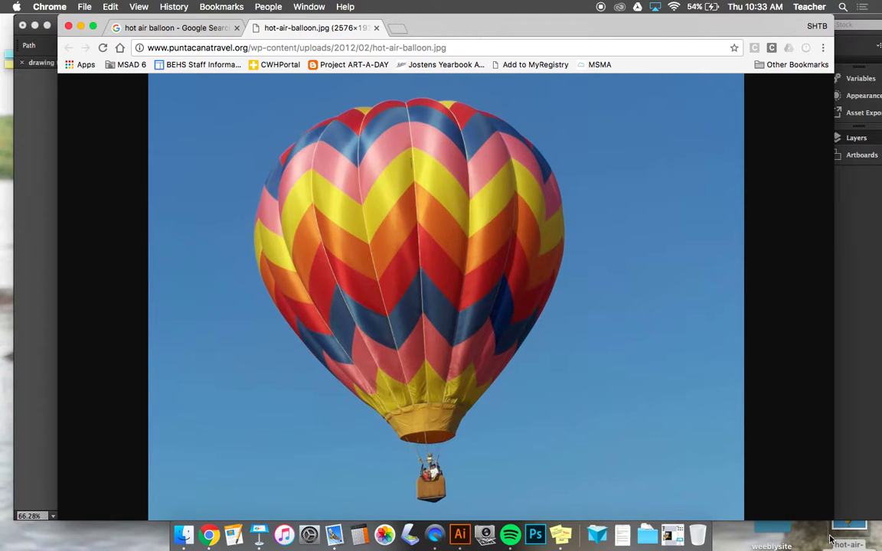
pyautogui.click(69, 26)
# Step: Return to Illustrator and place hot-air-balloon.jpg from the Desktop as a linked image on the empty Artboard 13
pyautogui.click(108, 243)
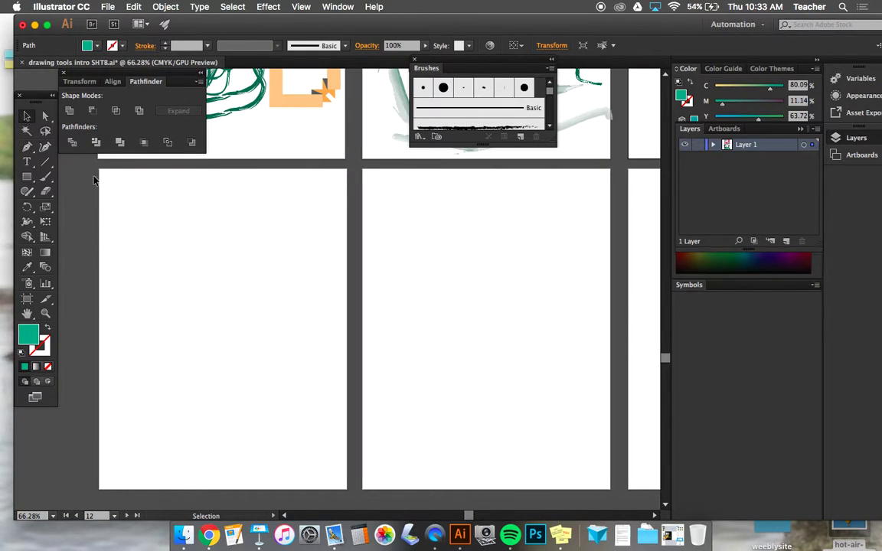
pyautogui.click(106, 7)
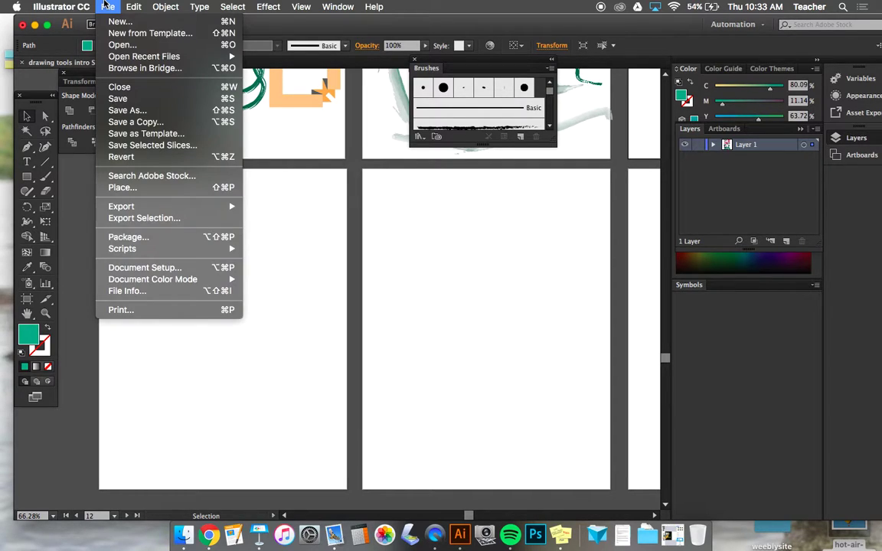
pyautogui.click(105, 6)
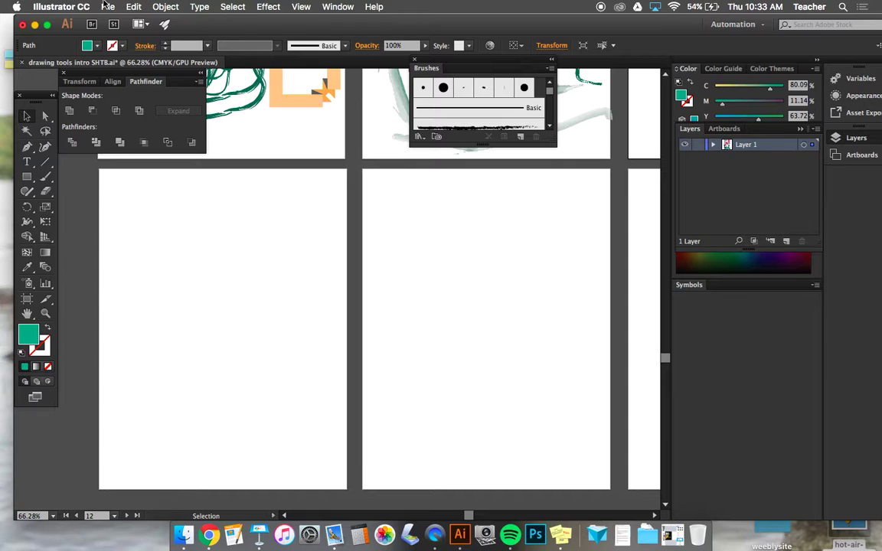
pyautogui.click(105, 6)
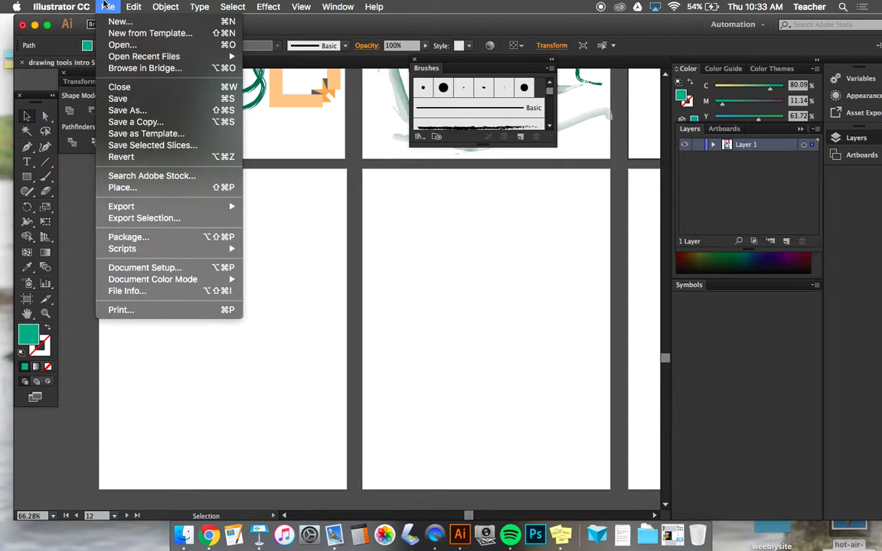
pyautogui.click(104, 192)
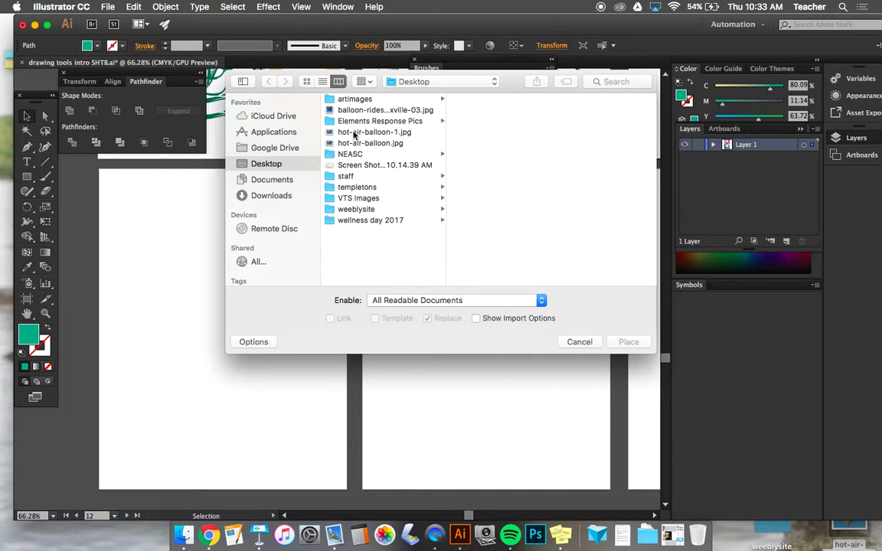
pyautogui.click(351, 145)
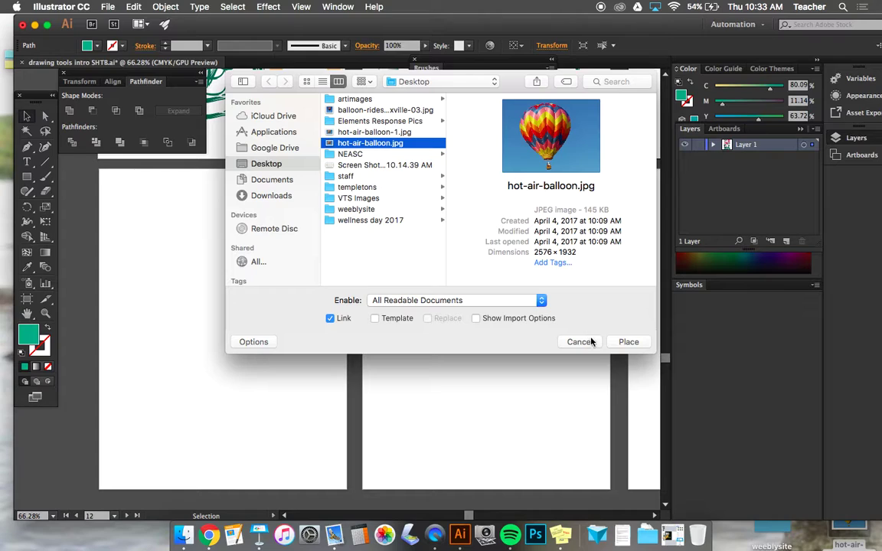
pyautogui.click(628, 342)
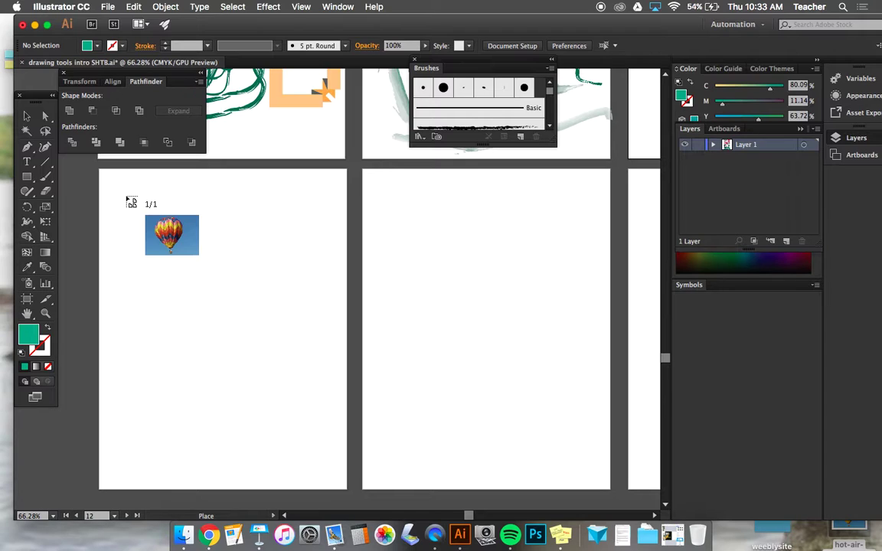
pyautogui.click(125, 197)
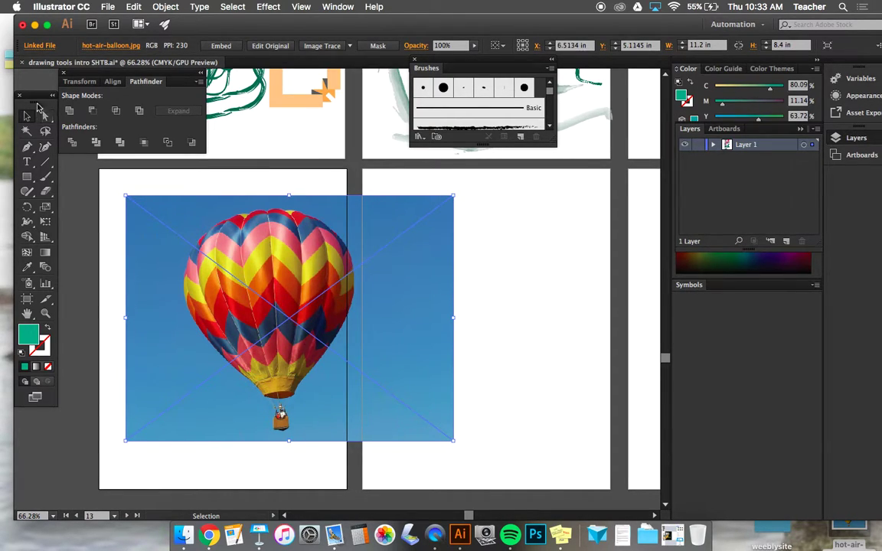
# Step: Try resizing the balloon image freely from its upper-left corner without keeping its proportions, and undo the distortion
pyautogui.click(29, 116)
pyautogui.moveTo(128, 197); pyautogui.dragTo(237, 337)
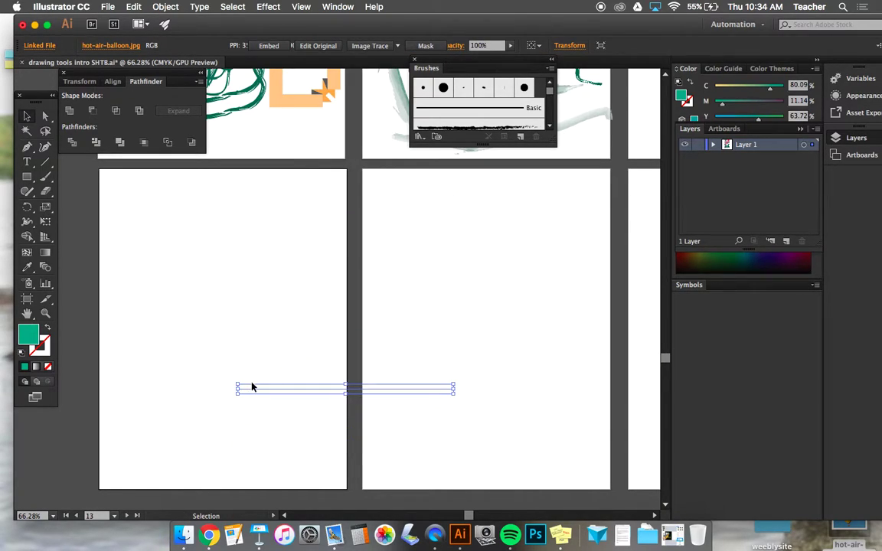
pyautogui.press('super+z')
pyautogui.press('super+z')
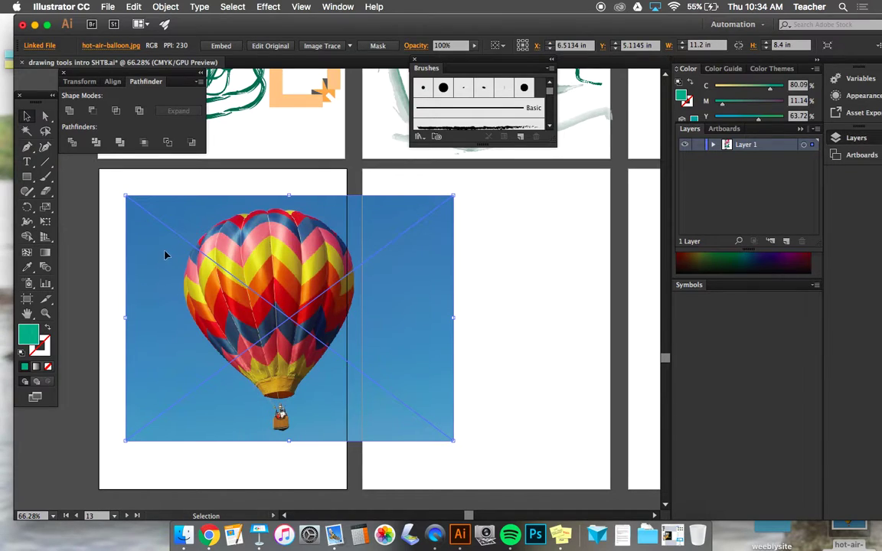
# Step: Scale the balloon image down proportionally to about 9.8 by 7.35 in and centre it horizontally near the top of Artboard 13
pyautogui.moveTo(125, 196); pyautogui.dragTo(157, 198)
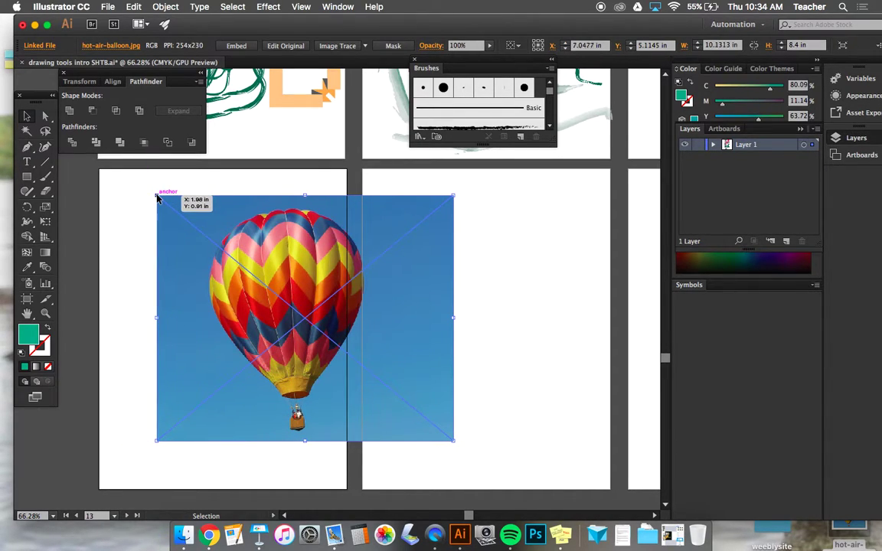
pyautogui.press('super+z')
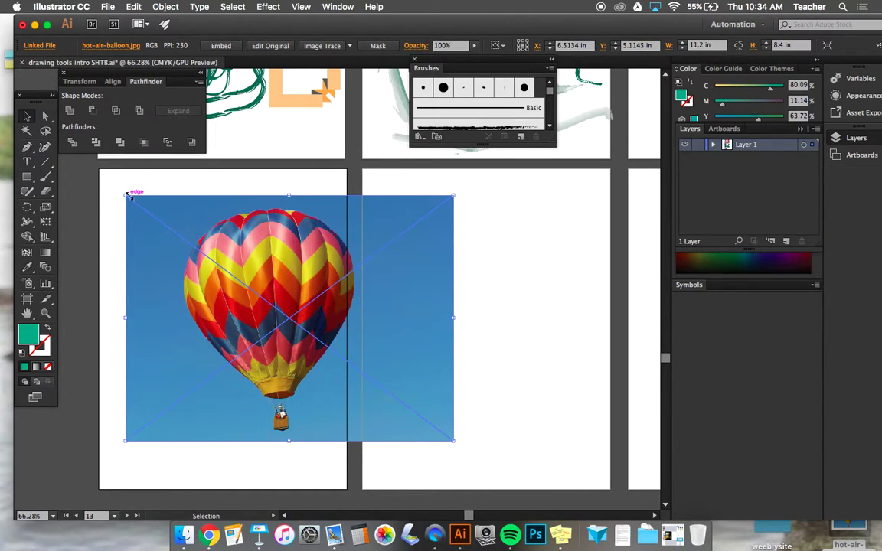
pyautogui.moveTo(125, 196); pyautogui.dragTo(167, 208)
pyautogui.moveTo(331, 296); pyautogui.dragTo(259, 259)
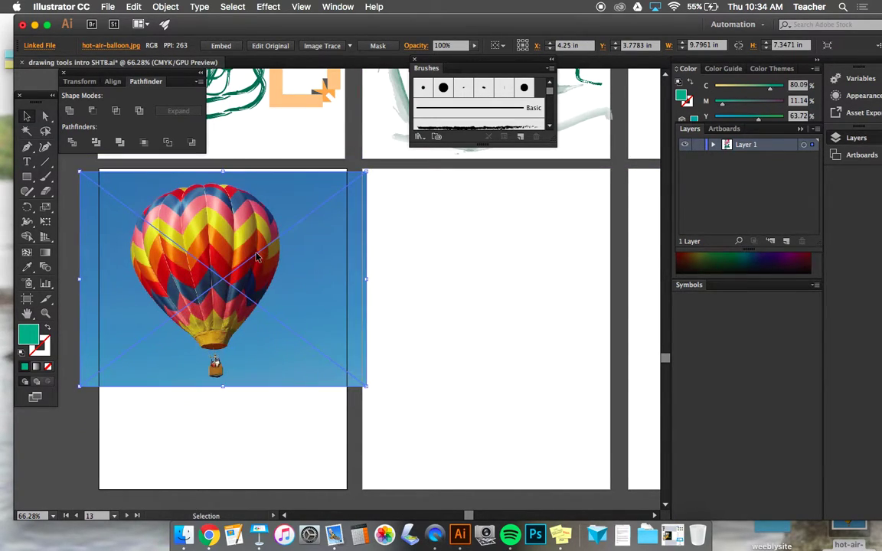
# Step: Select the linked hot-air-balloon.jpg image on Artboard 13 and embed it in the document
pyautogui.click(204, 400)
pyautogui.click(185, 311)
pyautogui.click(258, 163)
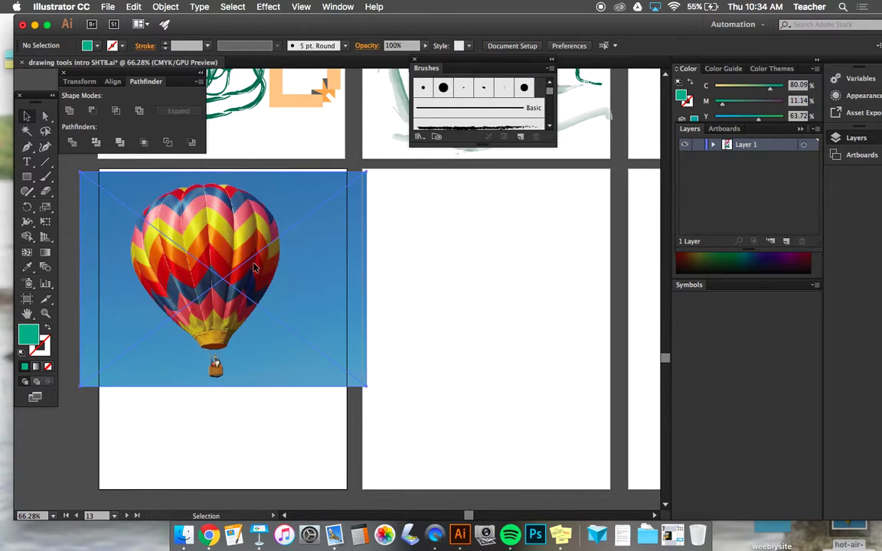
pyautogui.click(229, 239)
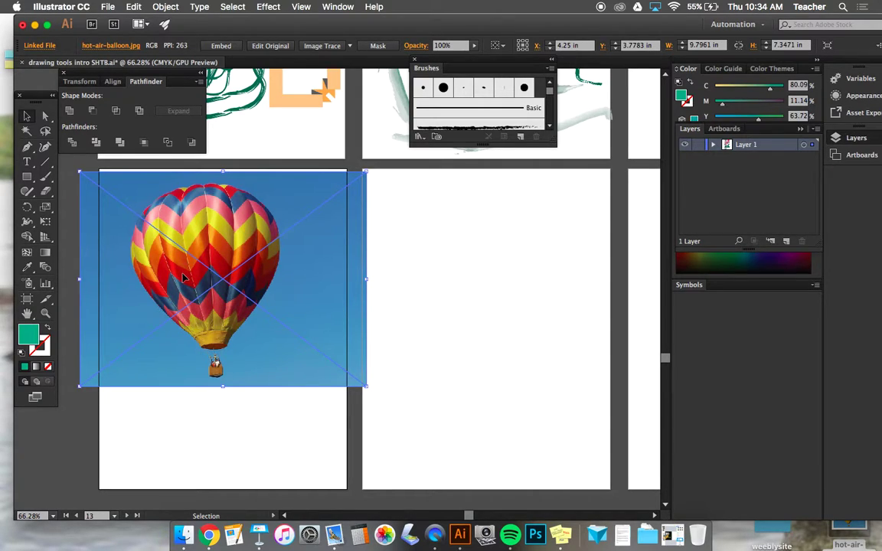
pyautogui.click(220, 47)
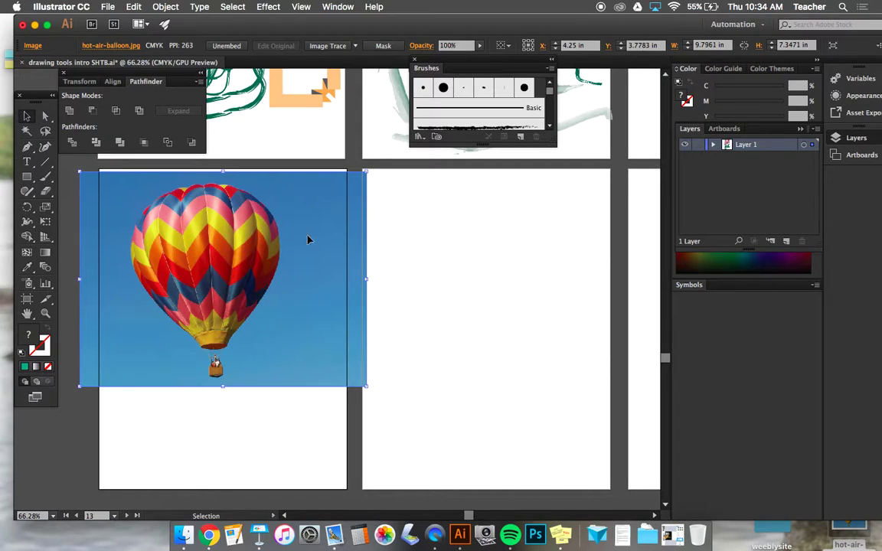
# Step: Set the embedded balloon image's opacity to 60%
pyautogui.click(459, 45)
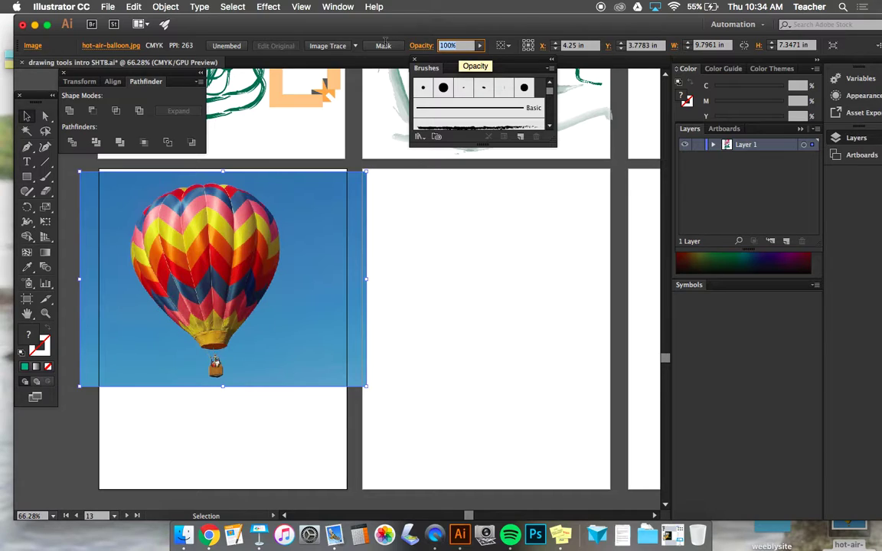
pyautogui.write('60')
pyautogui.press('Return')
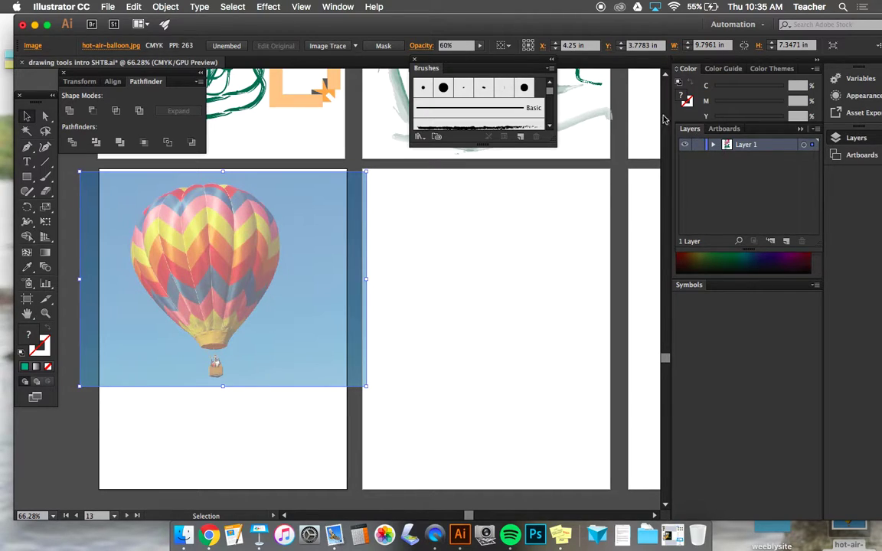
# Step: Hide the Layers panel and display it again
pyautogui.click(337, 6)
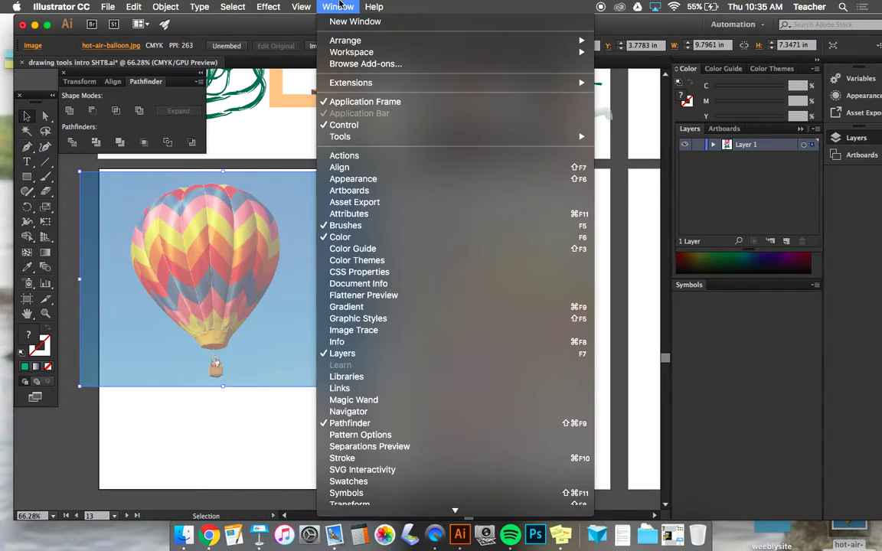
pyautogui.click(335, 355)
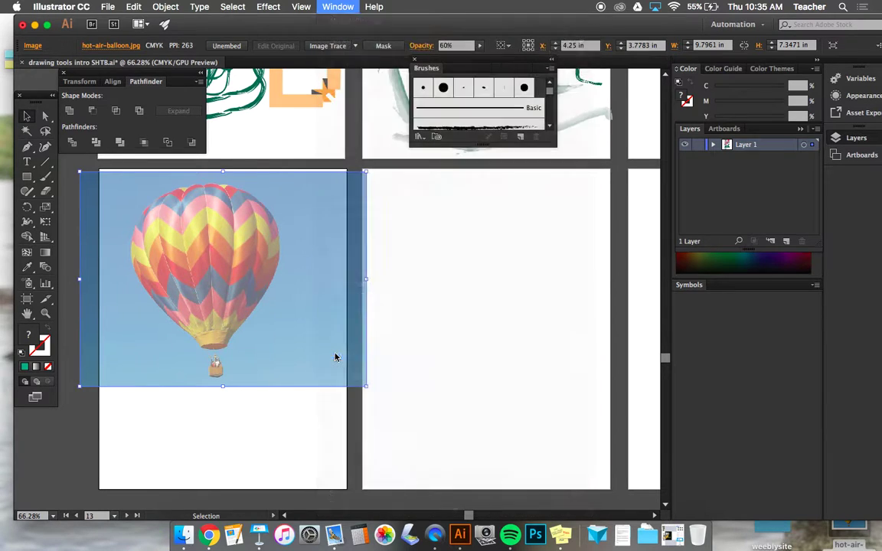
pyautogui.click(338, 6)
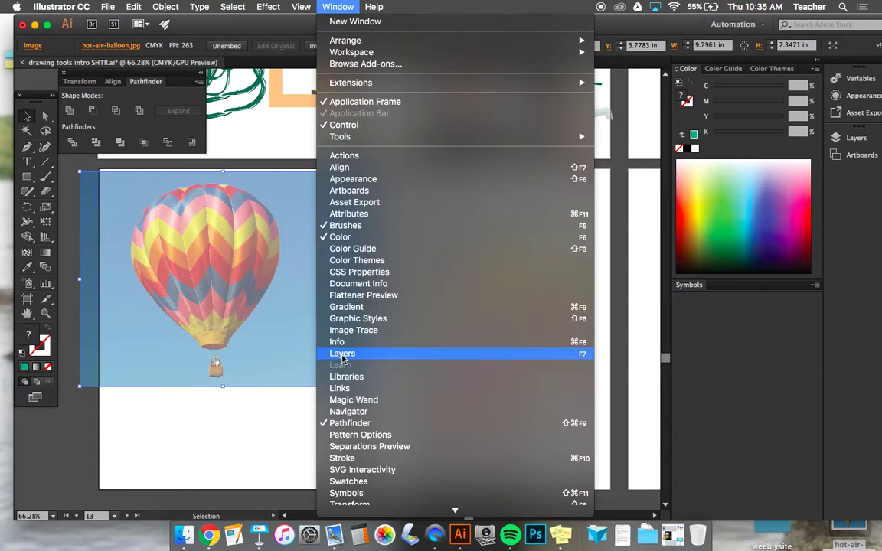
pyautogui.click(342, 353)
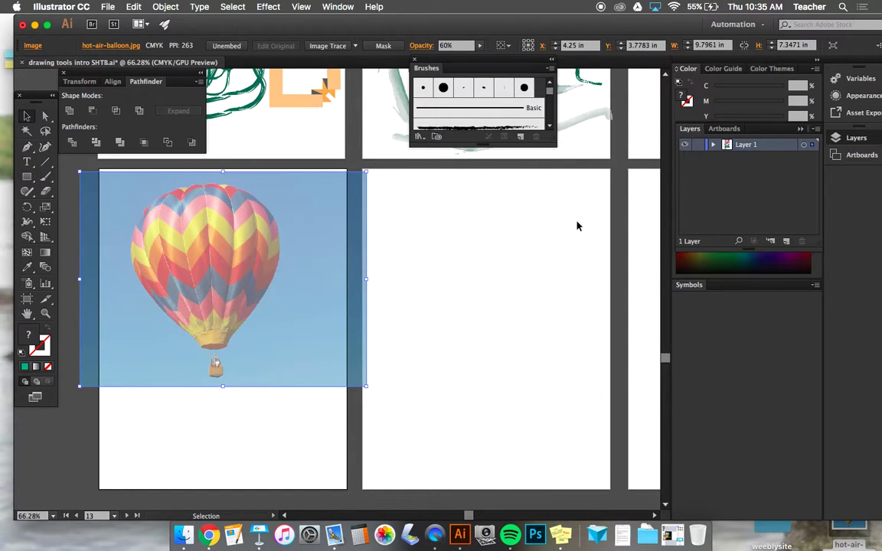
# Step: Expand Layer 1 to list its objects and toggle the balloon image's visibility off and back on
pyautogui.click(715, 145)
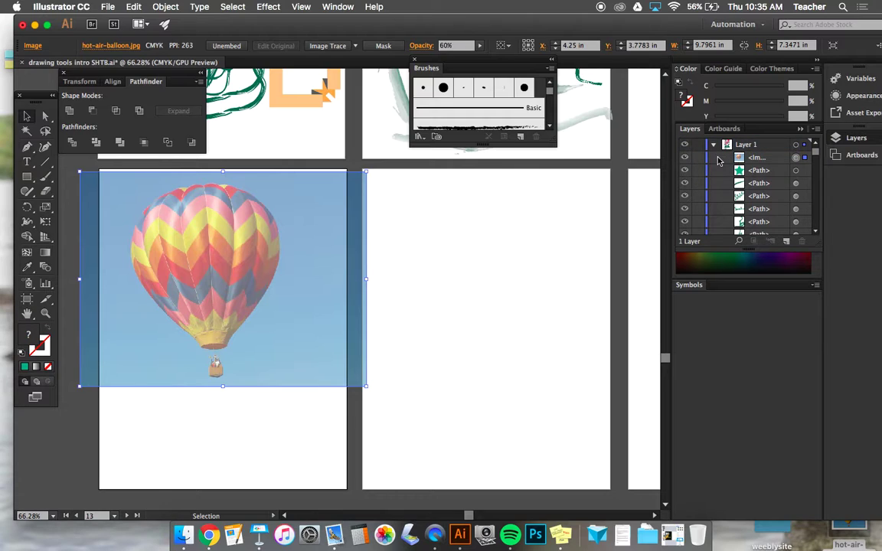
pyautogui.click(685, 158)
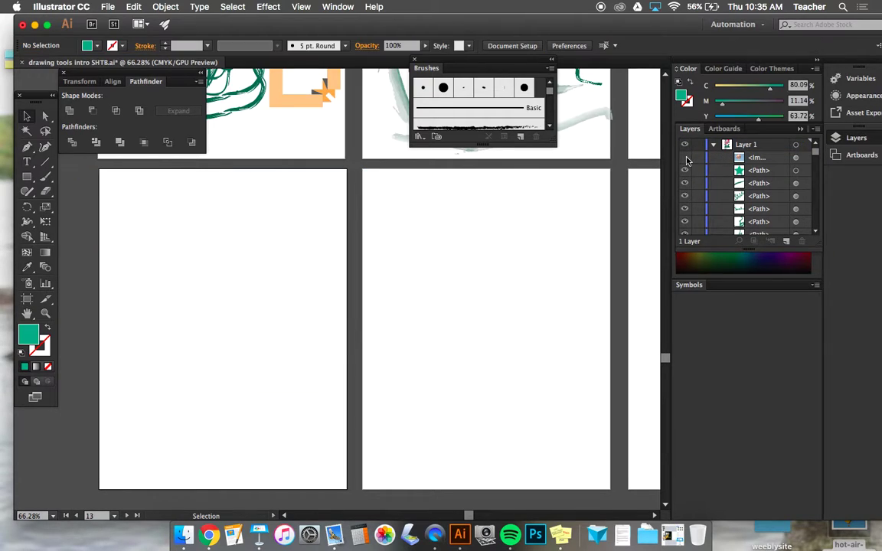
pyautogui.click(686, 158)
pyautogui.click(686, 157)
pyautogui.click(685, 158)
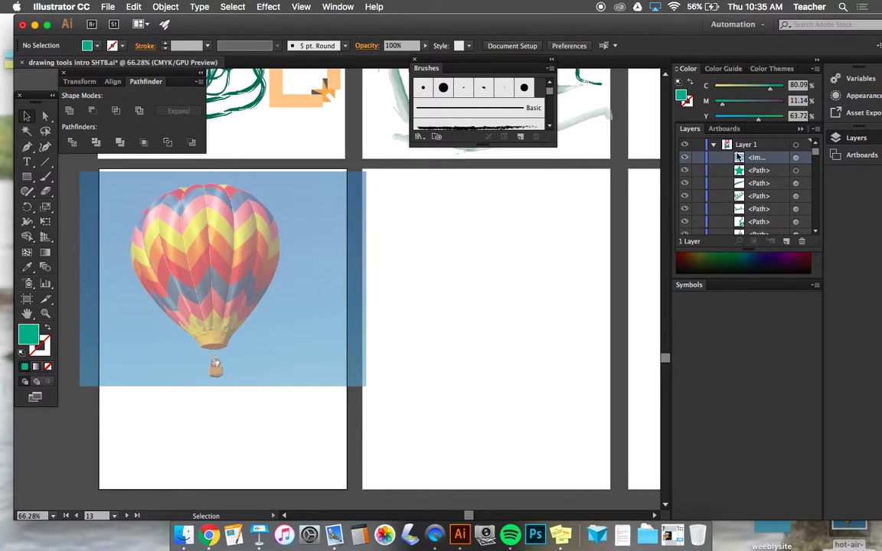
# Step: Nudge the balloon image slightly right and down on Artboard 13 and lock it within Layer 1
pyautogui.click(697, 158)
pyautogui.scroll(2, 220, 414)
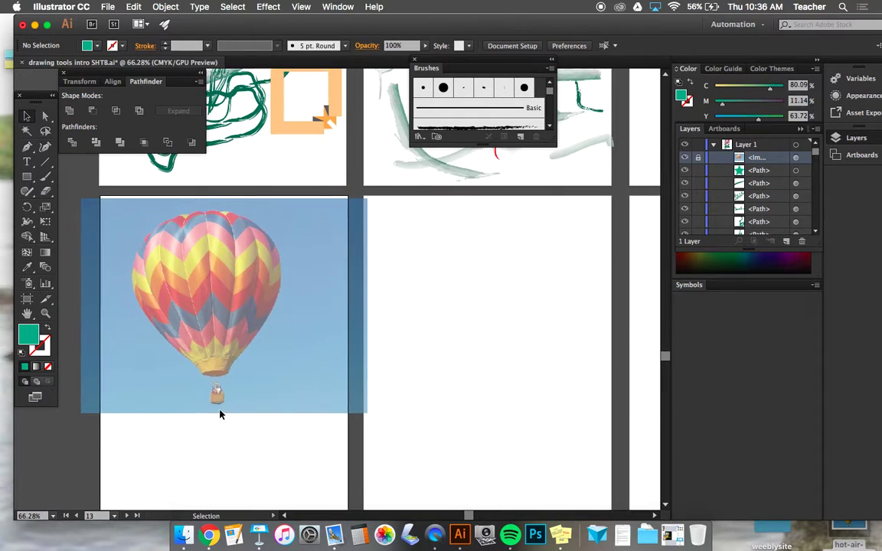
pyautogui.hscroll(1, 220, 414)
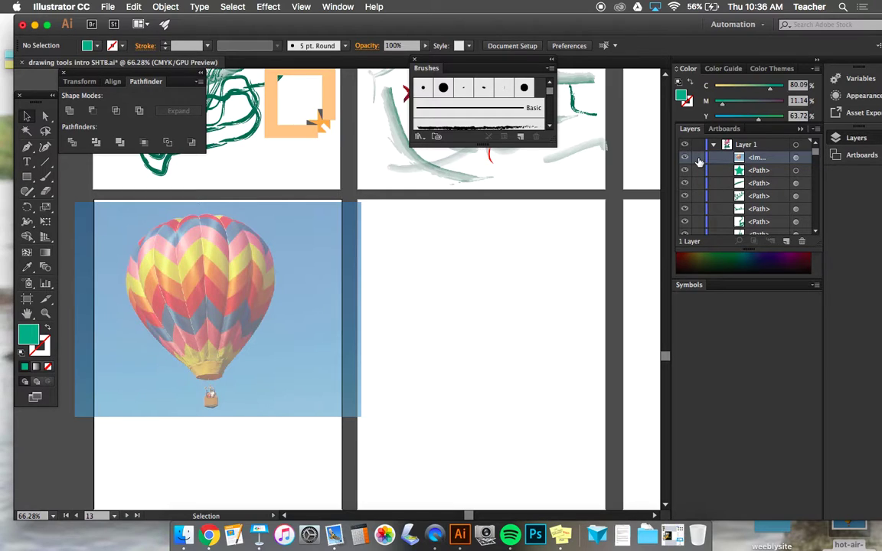
pyautogui.moveTo(299, 277)
pyautogui.mouseDown()
pyautogui.moveTo(299, 392)
pyautogui.moveTo(304, 281)
pyautogui.mouseUp()
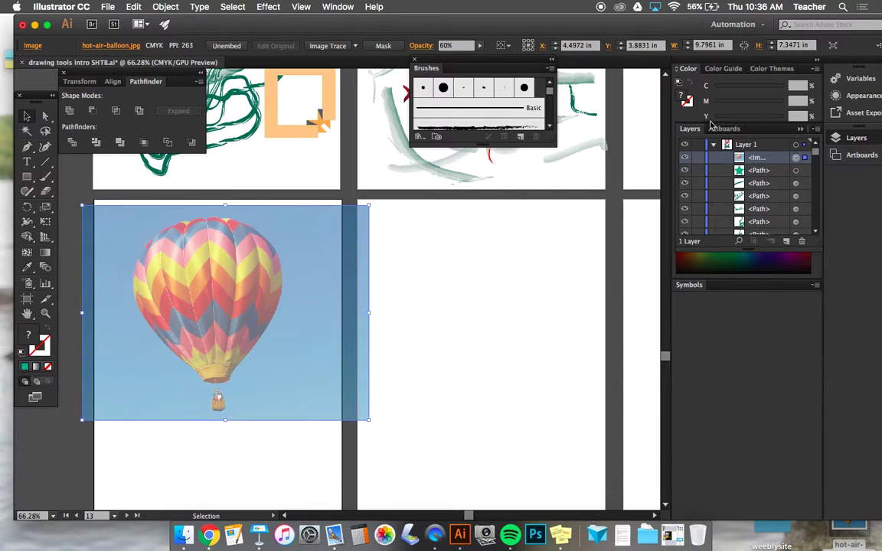
pyautogui.click(697, 146)
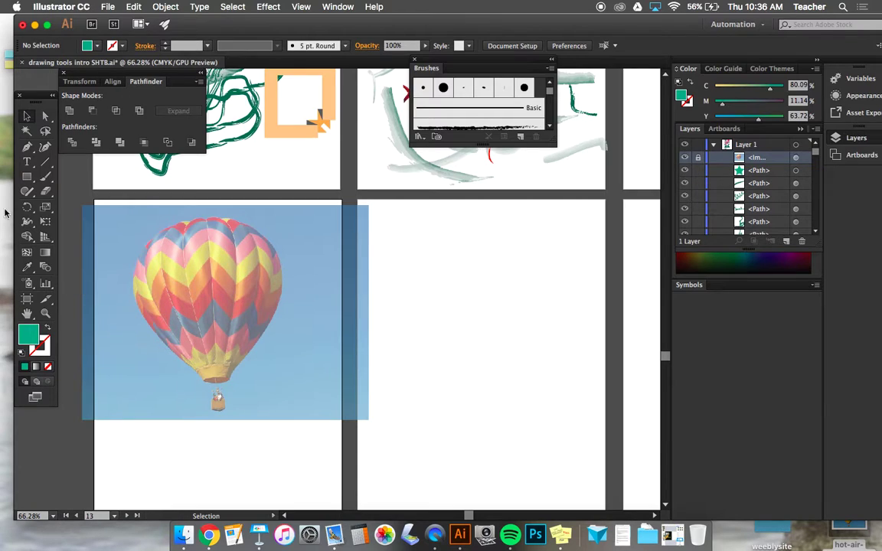
# Step: Activate the Pen tool and enlarge the view of the balloon photo for tracing
pyautogui.click(29, 156)
pyautogui.click(29, 152)
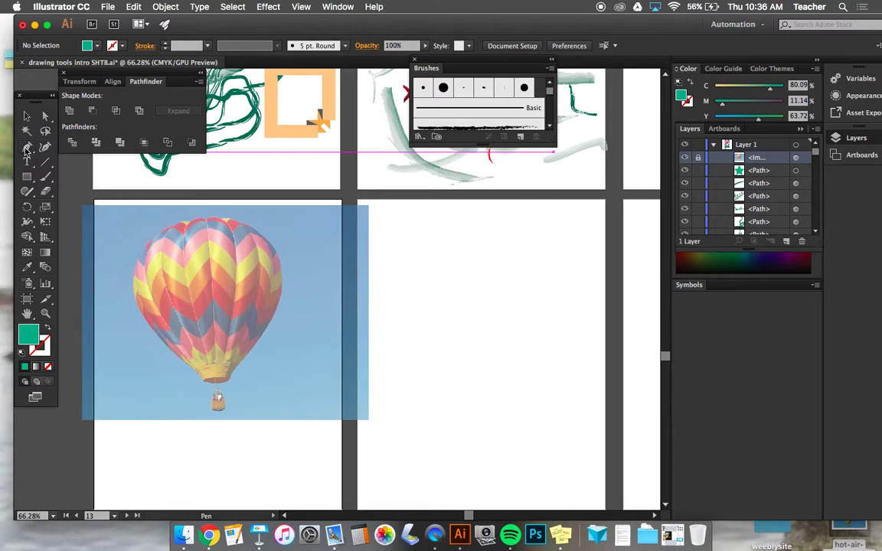
pyautogui.click(25, 150)
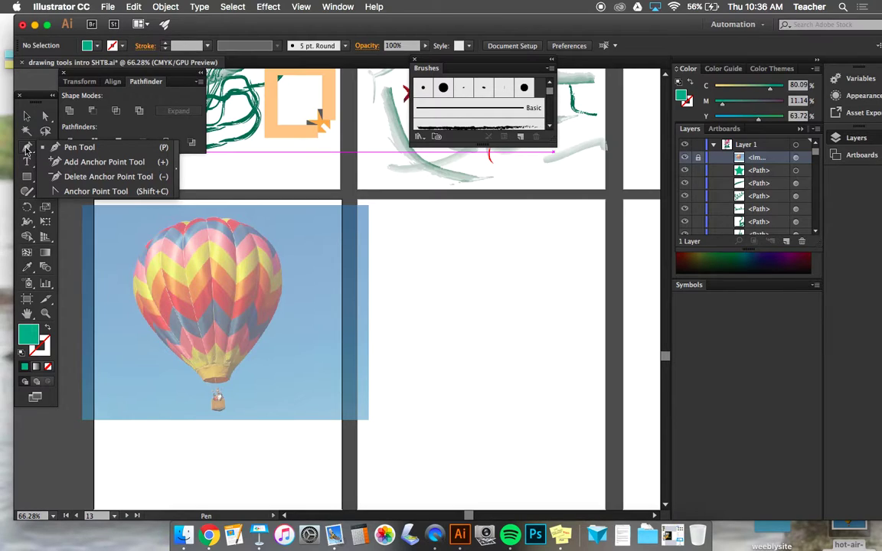
pyautogui.click(26, 150)
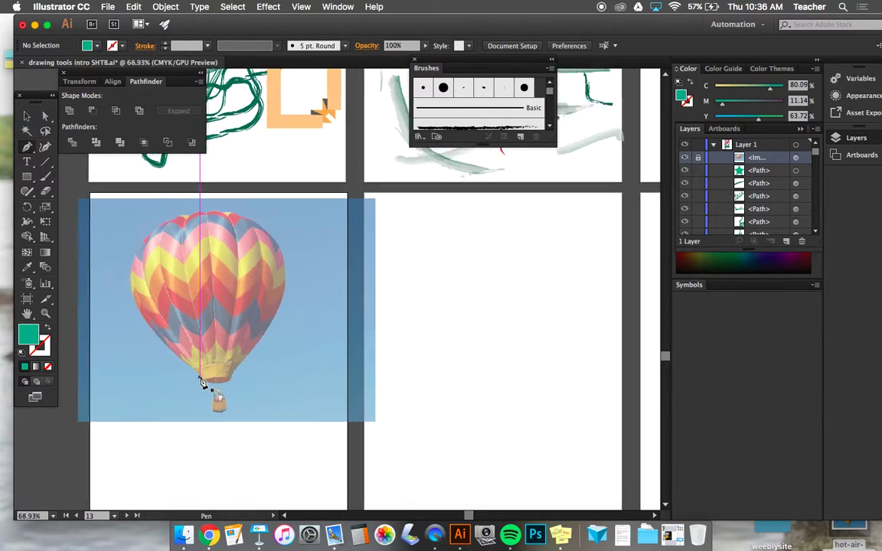
pyautogui.scroll(3, 201, 383)
pyautogui.scroll(3, 201, 383)
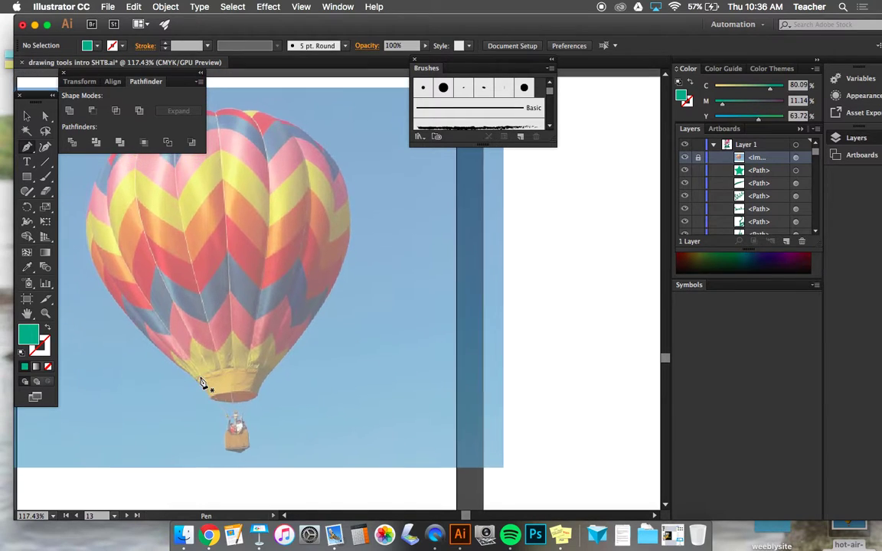
pyautogui.scroll(2, 203, 382)
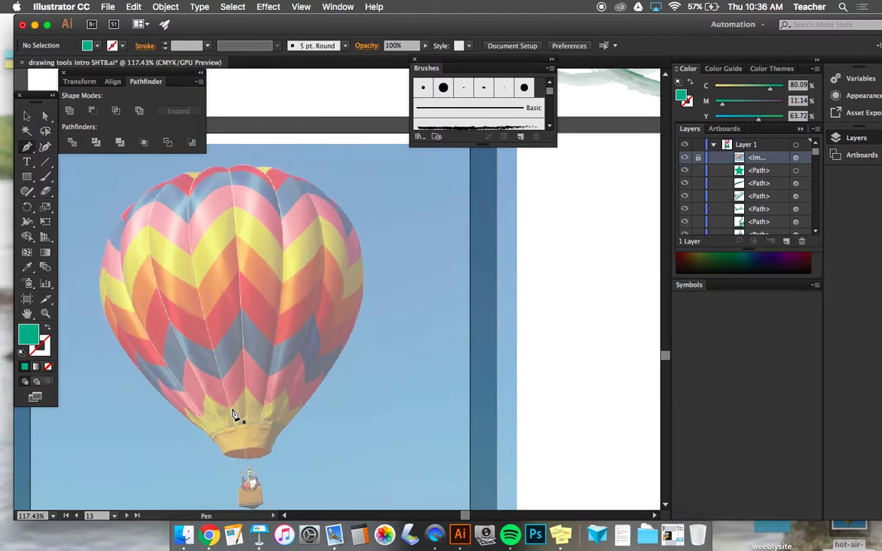
pyautogui.scroll(10, 233, 414)
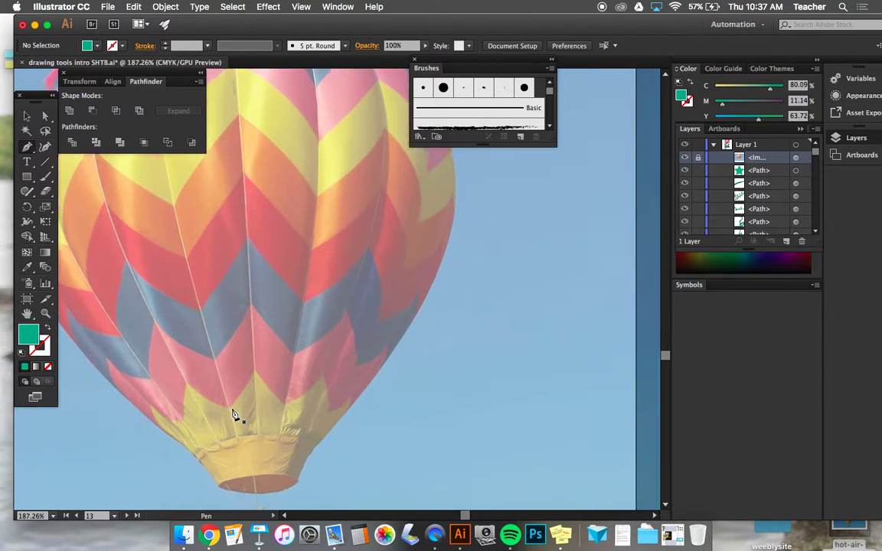
pyautogui.scroll(-8, 233, 414)
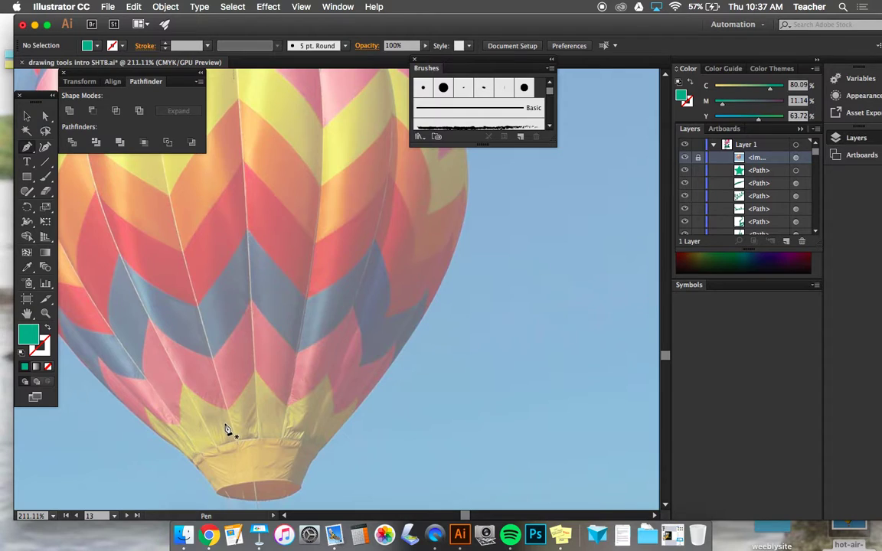
pyautogui.scroll(-5, 229, 425)
pyautogui.moveTo(248, 425); pyautogui.dragTo(248, 436)
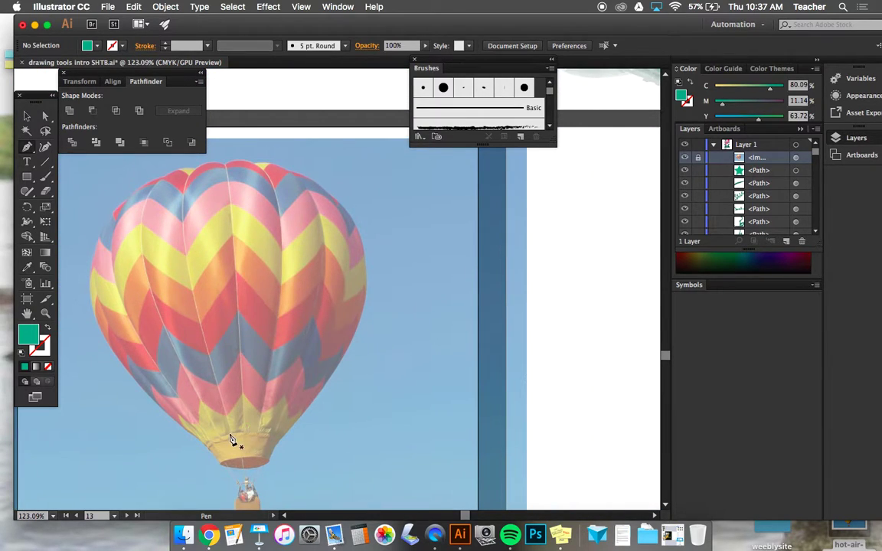
# Step: Swap fill and stroke to leave the fill empty, and set the stroke colour to near-black 0B0C0C
pyautogui.click(48, 334)
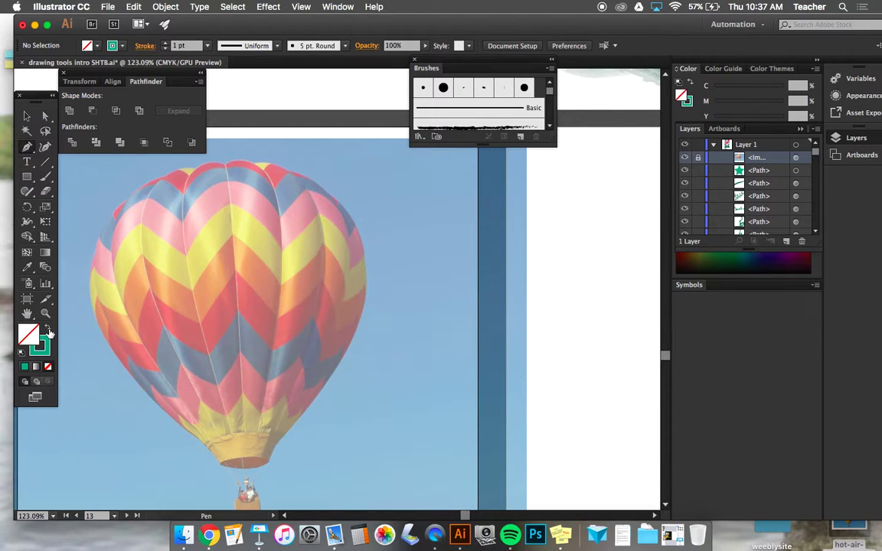
pyautogui.click(39, 346)
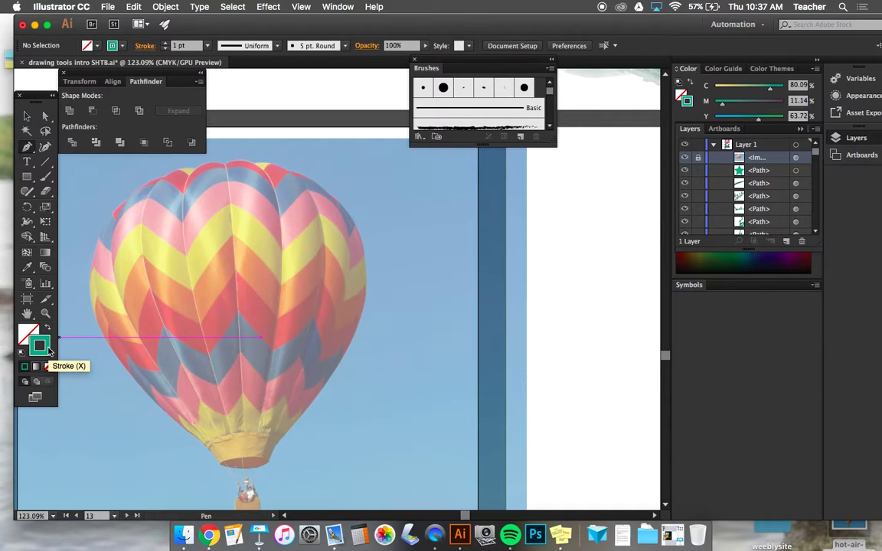
pyautogui.doubleClick(40, 346)
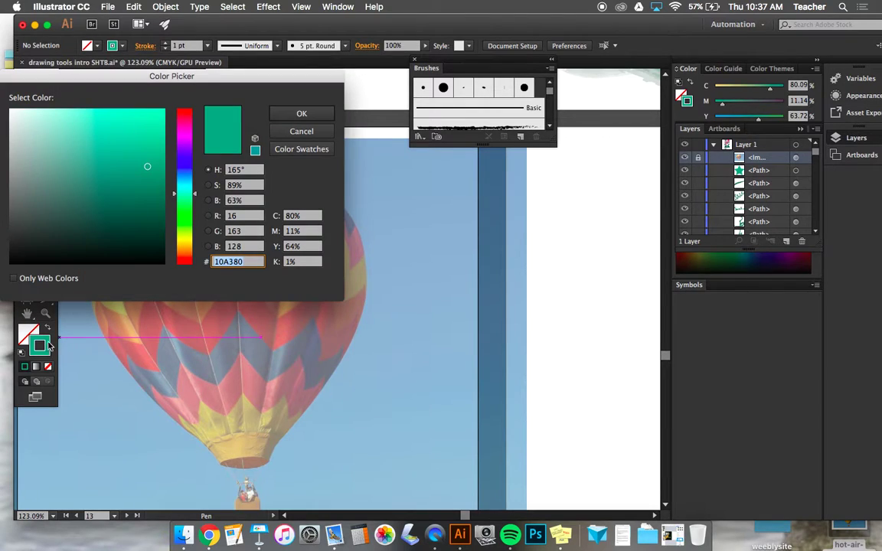
pyautogui.click(16, 258)
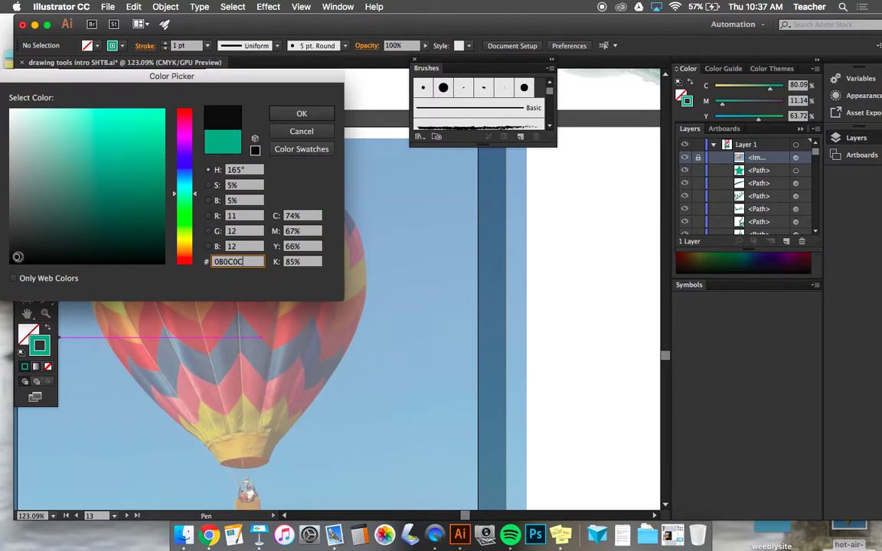
pyautogui.click(301, 113)
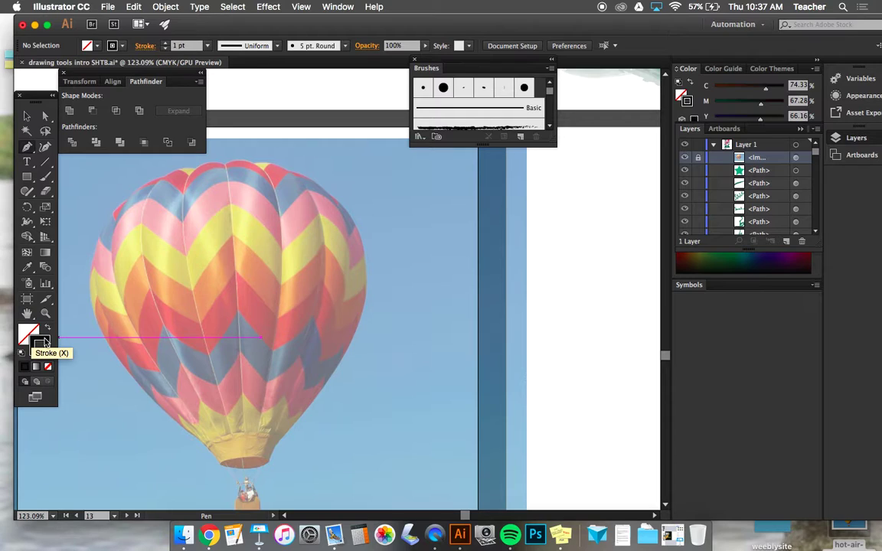
pyautogui.click(43, 342)
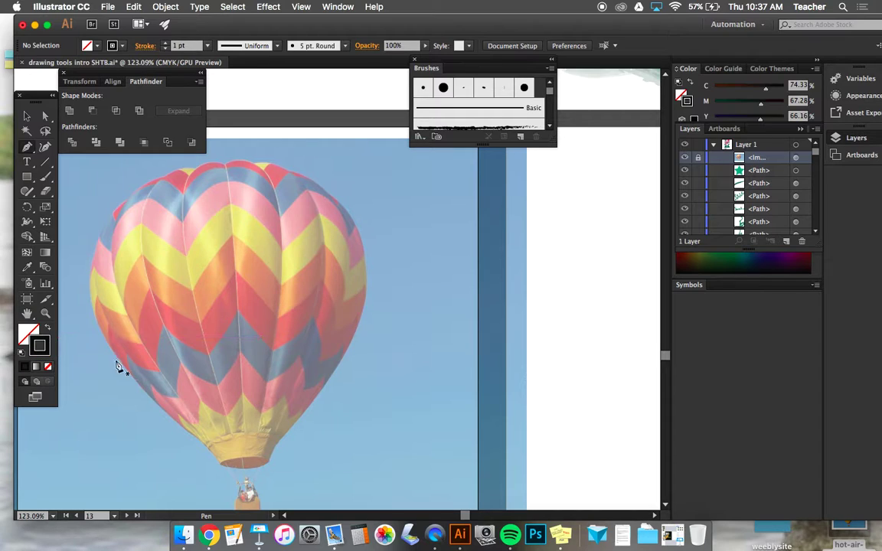
# Step: Place a starting anchor point with the Pen tool at the lower end of the balloon's central seam, and delete it
pyautogui.click(246, 435)
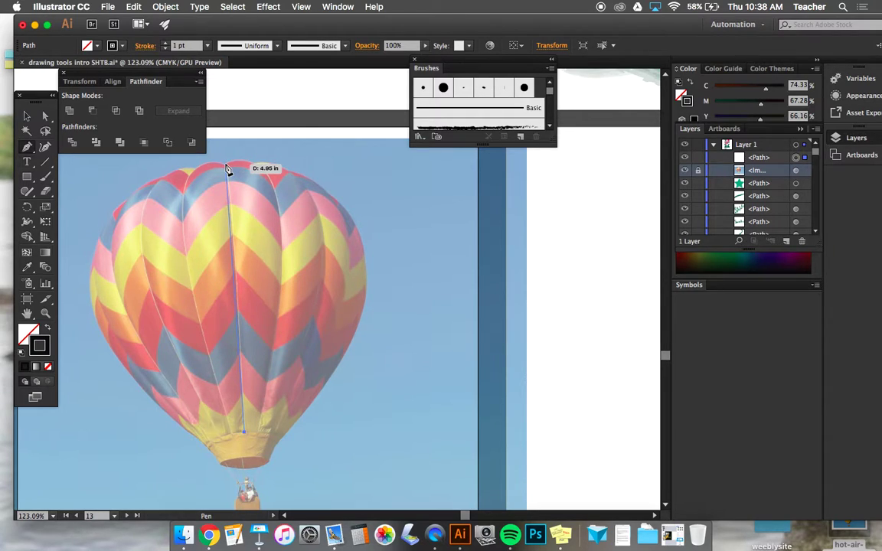
pyautogui.press('BackSpace')
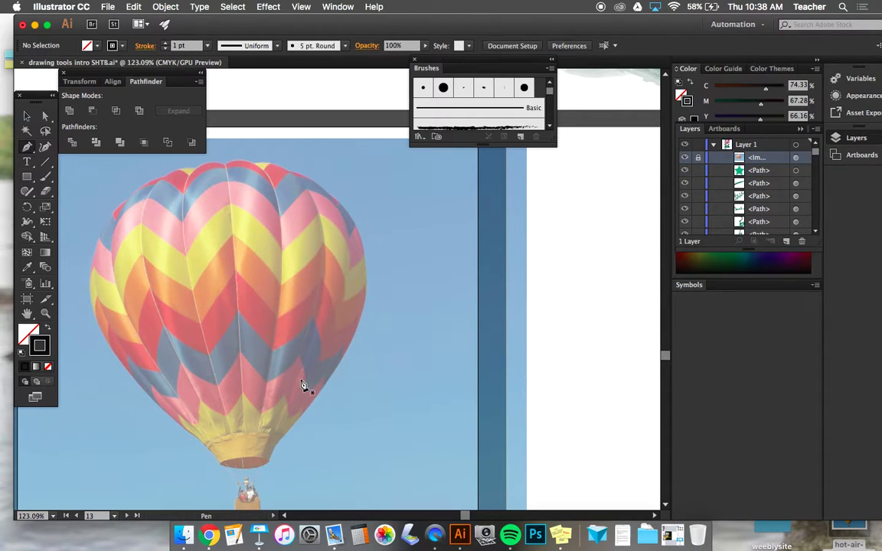
# Step: Draw a closed, irregular zigzag shape of straight segments with the Pen tool in the blank area below the balloon photo on Artboard 13
pyautogui.scroll(-5, 303, 382)
pyautogui.scroll(-4, 303, 387)
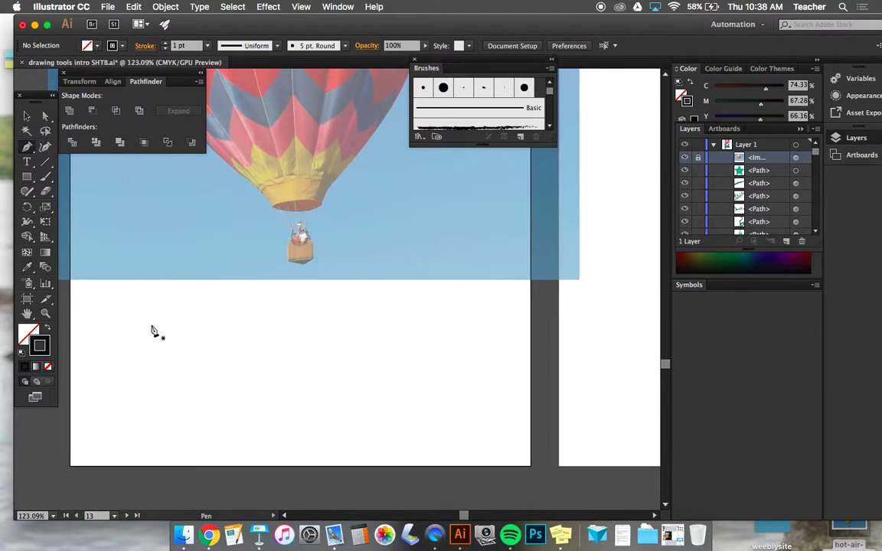
pyautogui.click(120, 331)
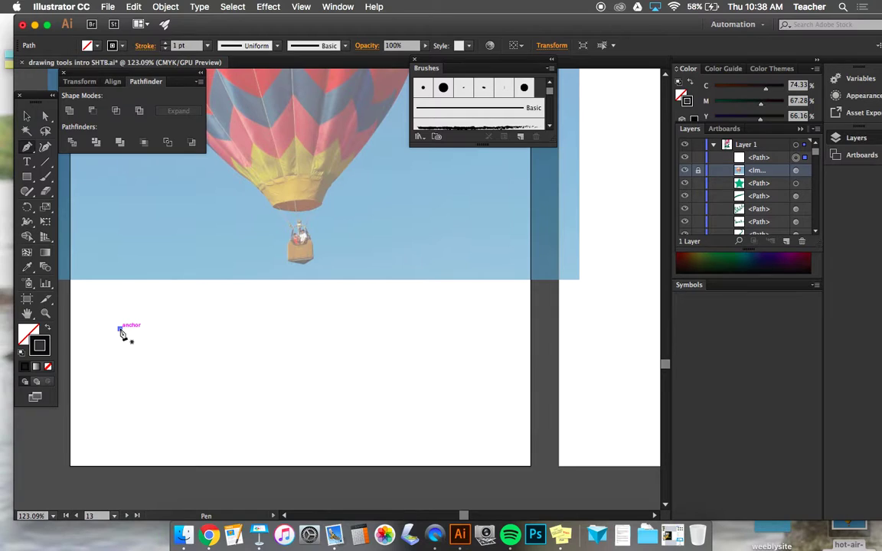
pyautogui.click(242, 326)
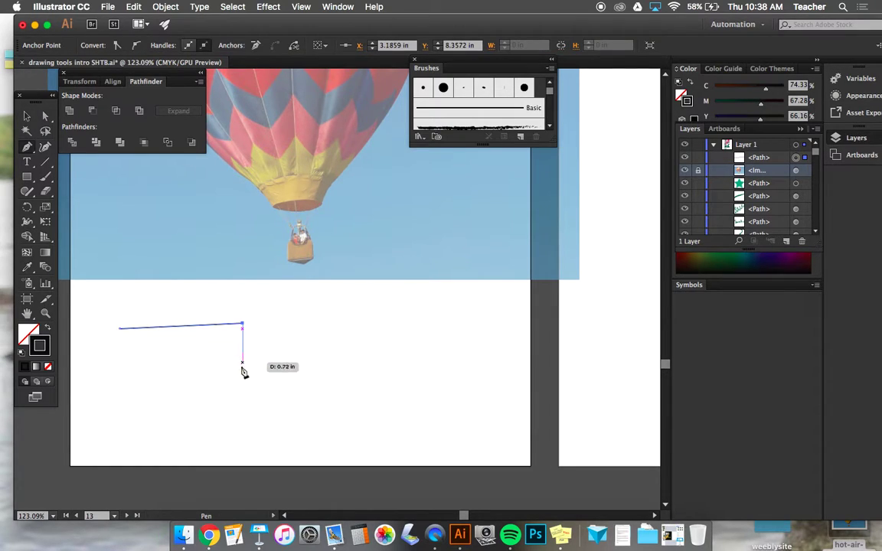
pyautogui.click(203, 392)
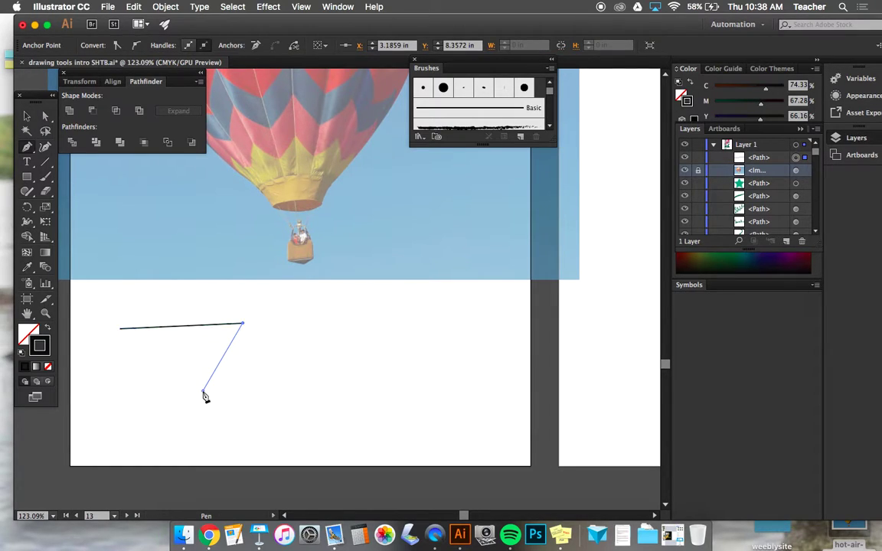
pyautogui.click(284, 402)
pyautogui.click(320, 330)
pyautogui.click(277, 306)
pyautogui.click(355, 294)
pyautogui.click(354, 349)
pyautogui.click(416, 367)
pyautogui.click(434, 310)
pyautogui.click(514, 320)
pyautogui.click(493, 350)
pyautogui.click(442, 375)
pyautogui.click(361, 391)
pyautogui.click(322, 360)
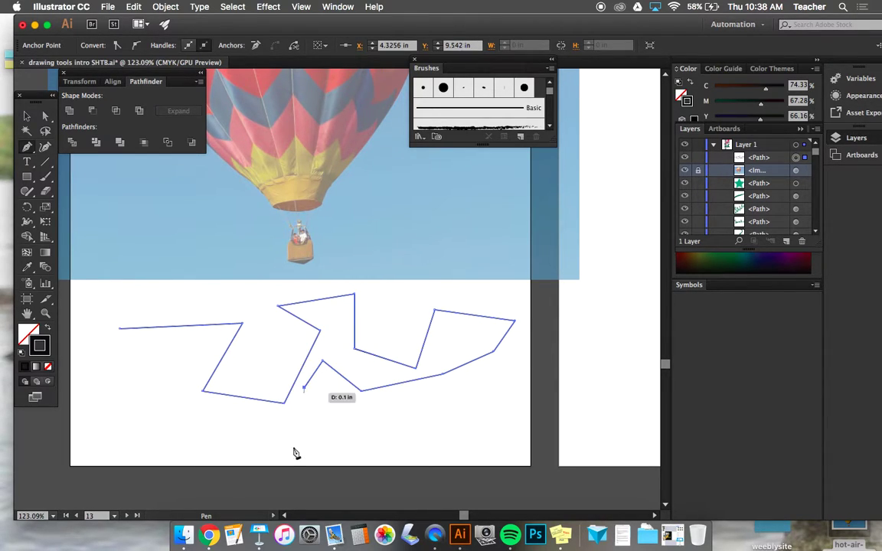
pyautogui.click(270, 444)
pyautogui.click(166, 411)
pyautogui.click(193, 360)
pyautogui.click(169, 341)
pyautogui.click(132, 341)
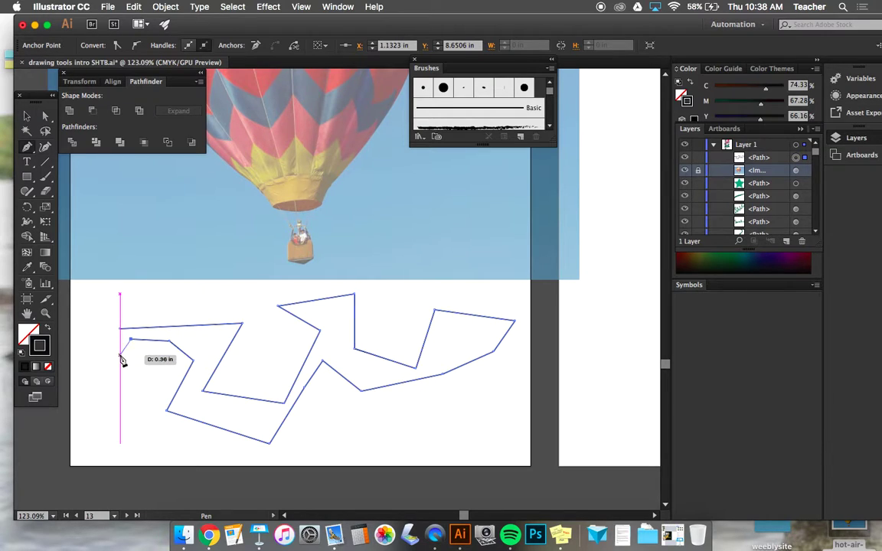
pyautogui.click(91, 325)
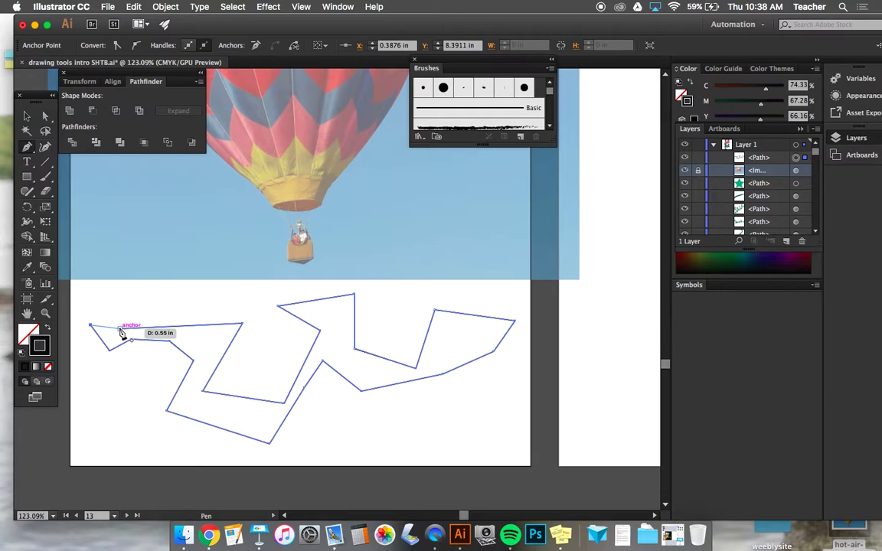
pyautogui.click(119, 328)
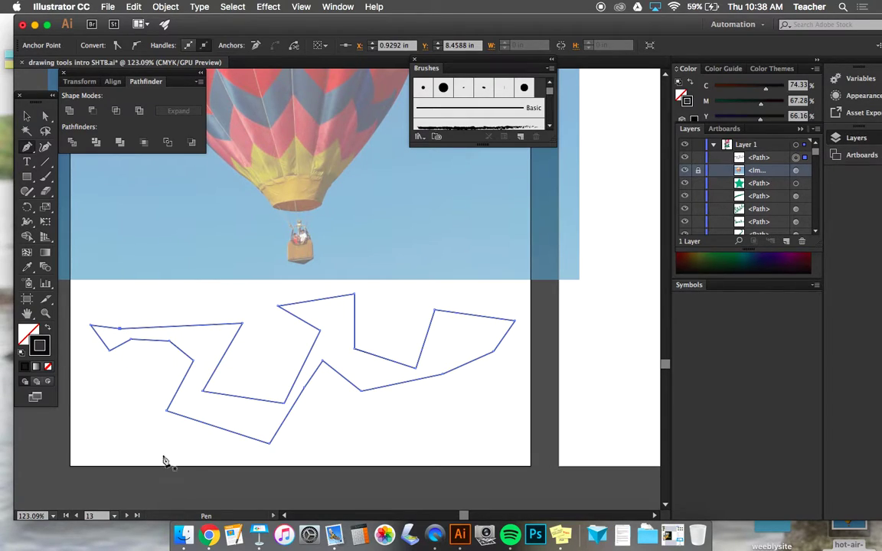
# Step: Draw an open path of straight segments in the lower-left corner of Artboard 13 and end it without closing the shape
pyautogui.click(100, 443)
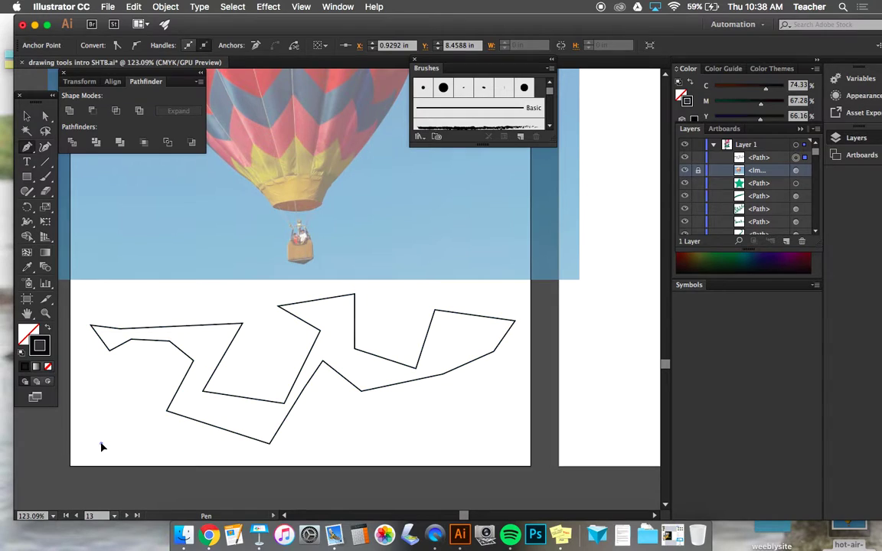
pyautogui.click(153, 453)
pyautogui.click(140, 396)
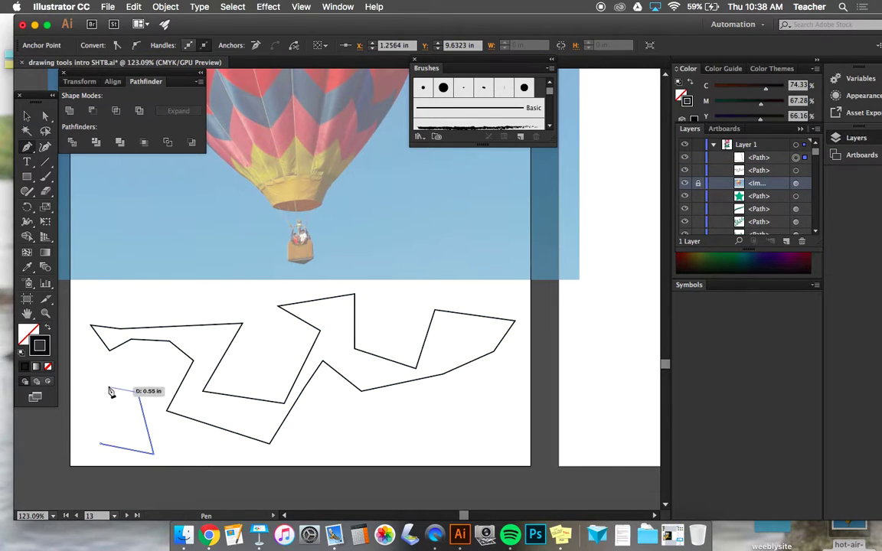
pyautogui.click(77, 380)
pyautogui.click(102, 363)
pyautogui.click(148, 376)
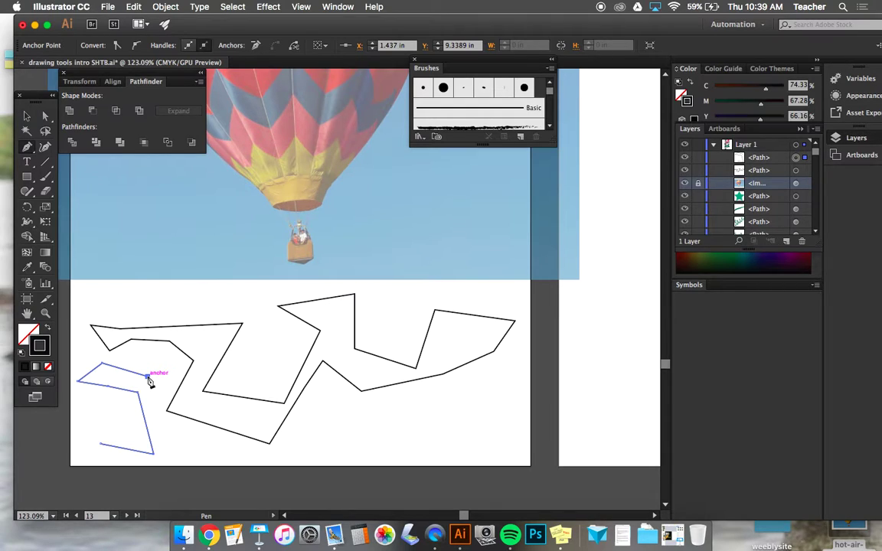
pyautogui.press('super')
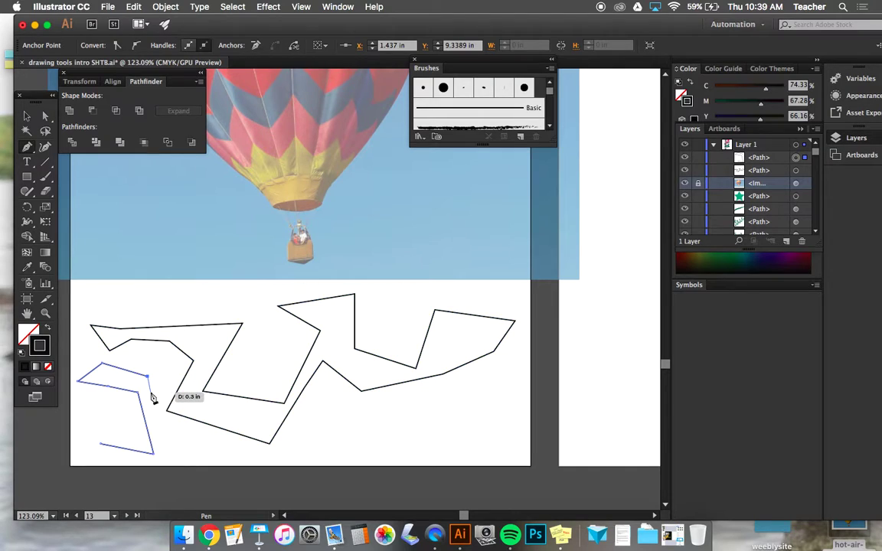
pyautogui.keyDown('super'); pyautogui.click(183, 445); pyautogui.keyUp('super')
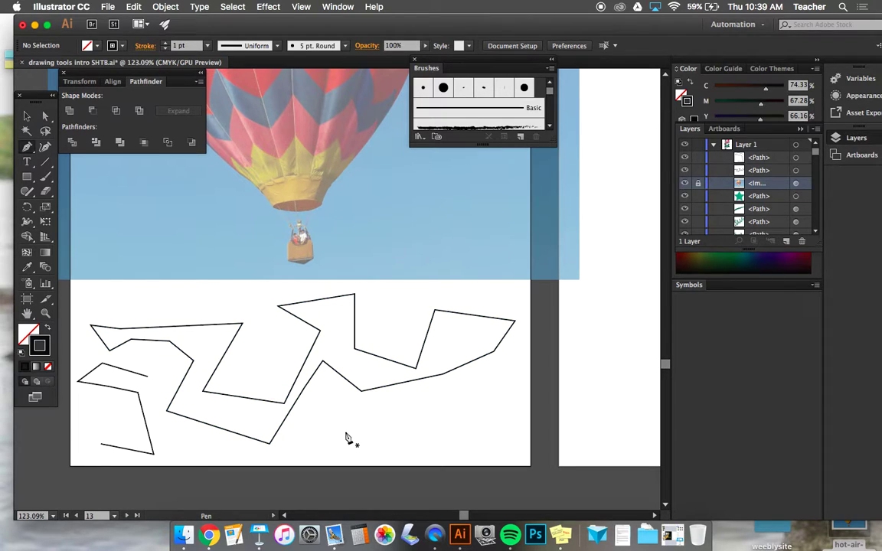
# Step: Draw a short open path of two straight segments below the right half of the zigzag shape and end it unclosed
pyautogui.scroll(-3, 549, 424)
pyautogui.hscroll(5, 550, 423)
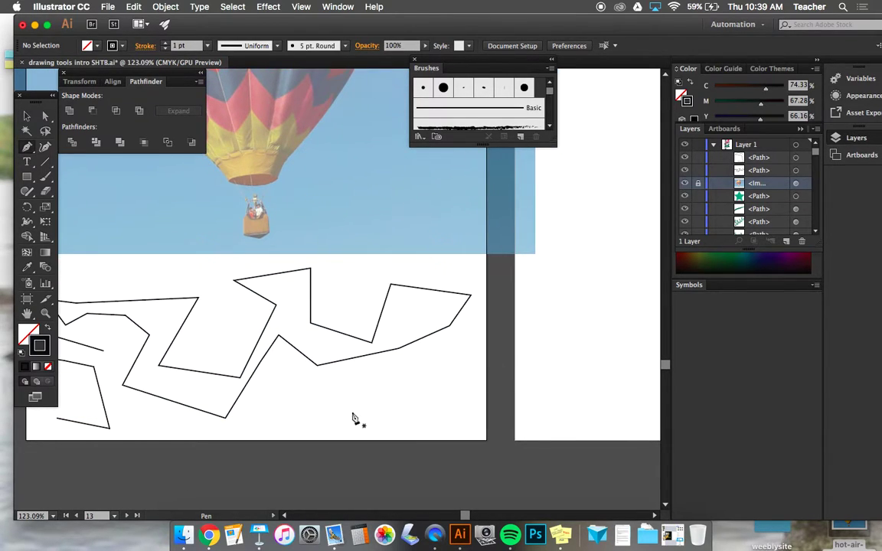
pyautogui.click(321, 394)
pyautogui.click(361, 383)
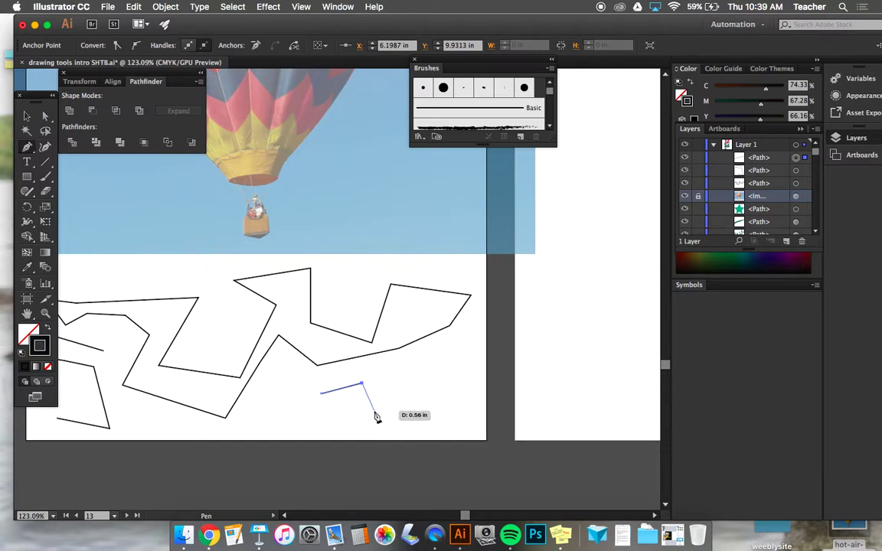
pyautogui.click(340, 417)
pyautogui.moveTo(344, 430); pyautogui.dragTo(339, 435)
pyautogui.keyDown('super'); pyautogui.click(387, 427); pyautogui.keyUp('super')
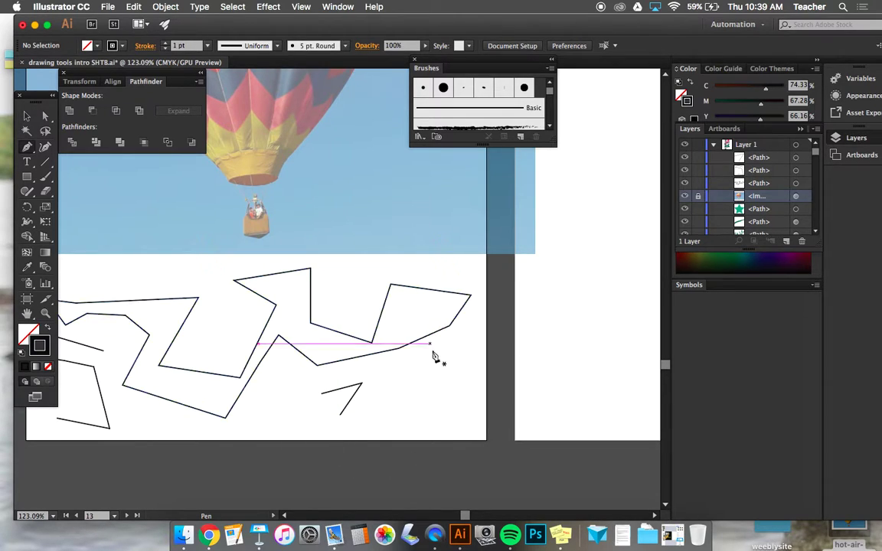
# Step: Draw a long, winding open path of smooth curves with the Pen tool on the empty Artboard 14 and end it unclosed
pyautogui.scroll(-1, 446, 399)
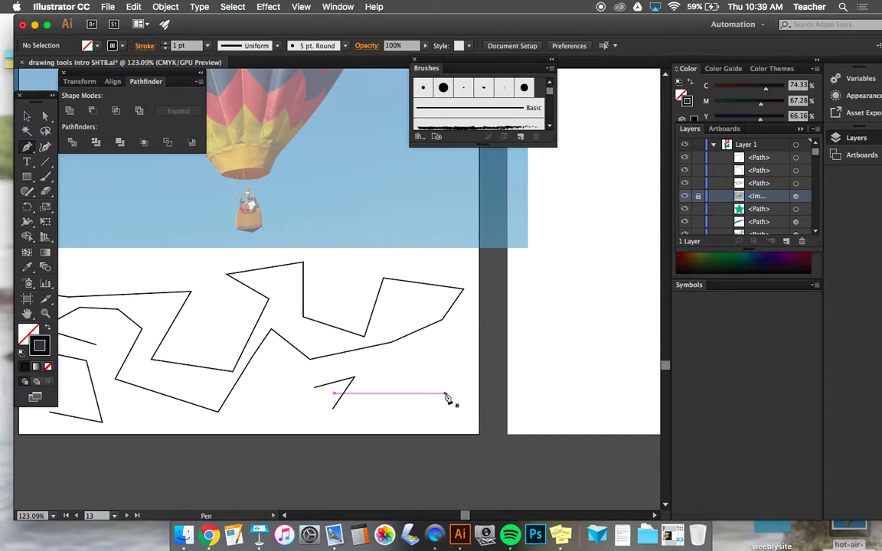
pyautogui.scroll(-5, 448, 399)
pyautogui.scroll(4, 446, 399)
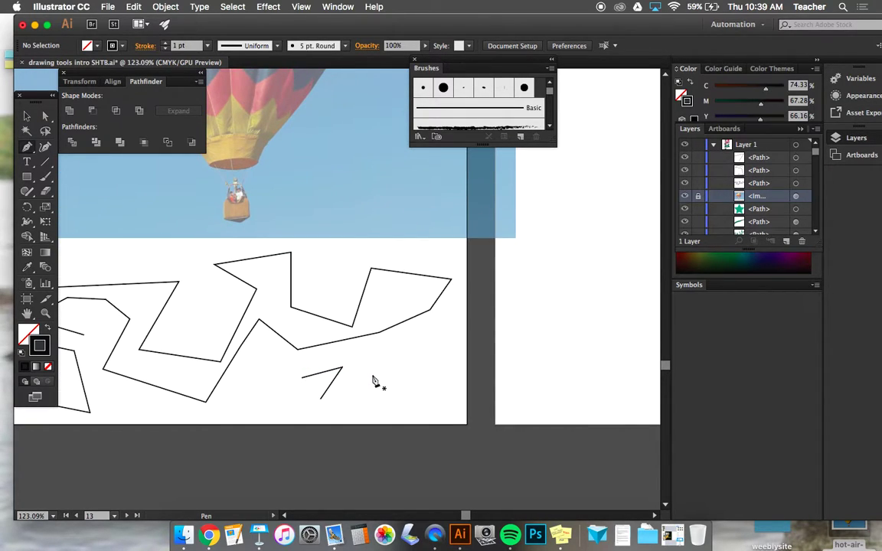
pyautogui.hscroll(10, 374, 382)
pyautogui.scroll(5, 375, 381)
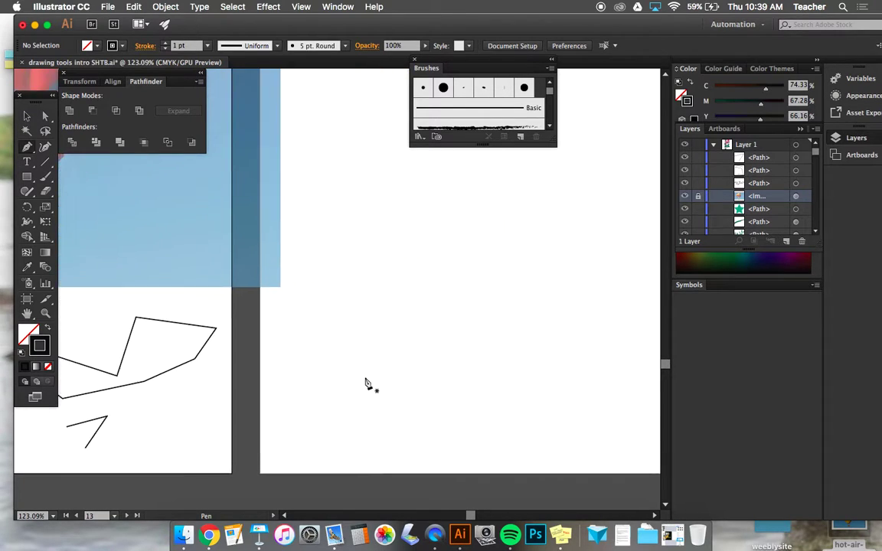
pyautogui.scroll(-3, 366, 384)
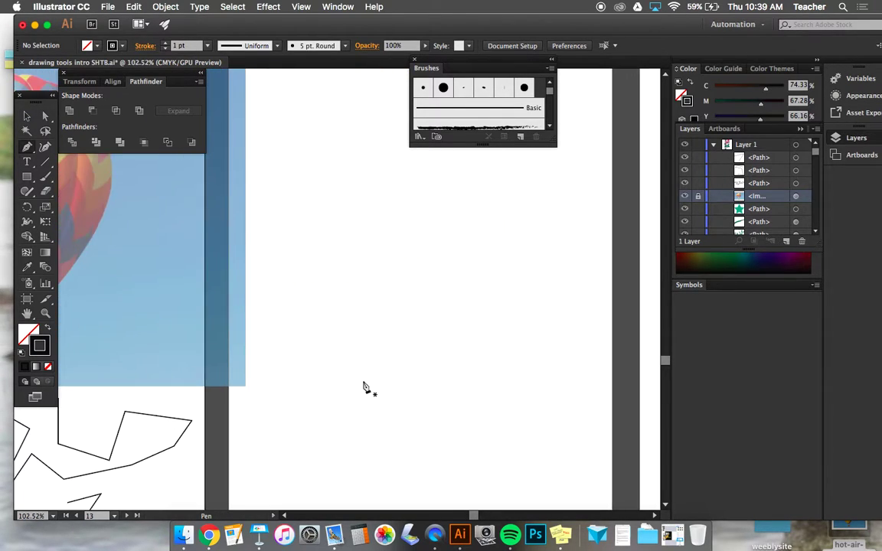
pyautogui.scroll(3, 365, 386)
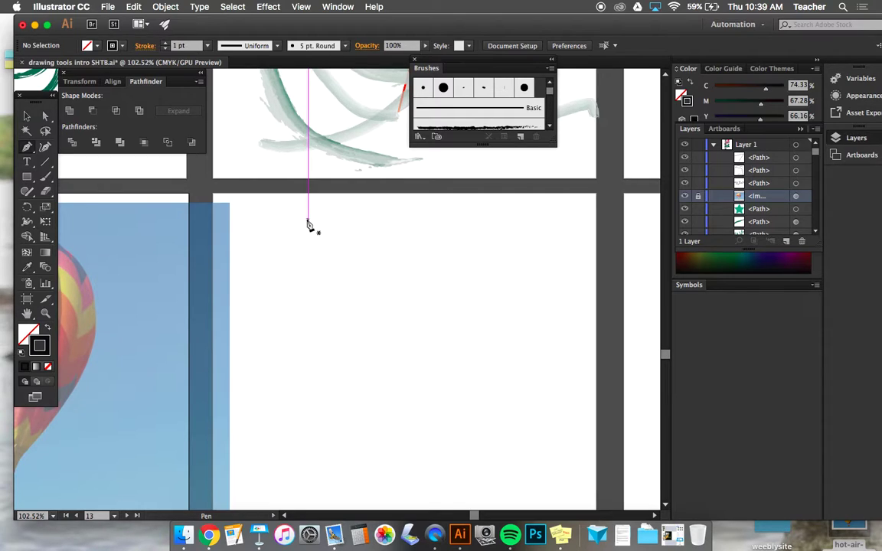
pyautogui.click(290, 236)
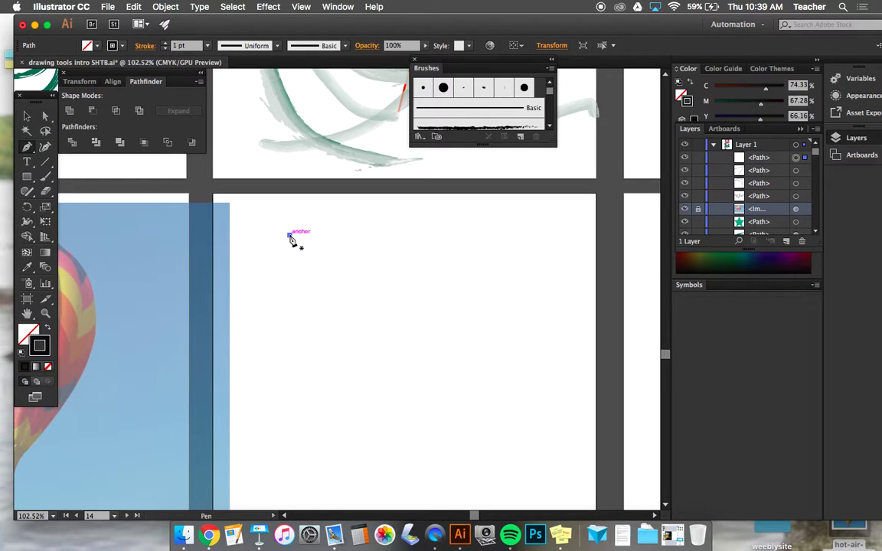
pyautogui.click(401, 236)
pyautogui.moveTo(401, 236); pyautogui.dragTo(495, 117)
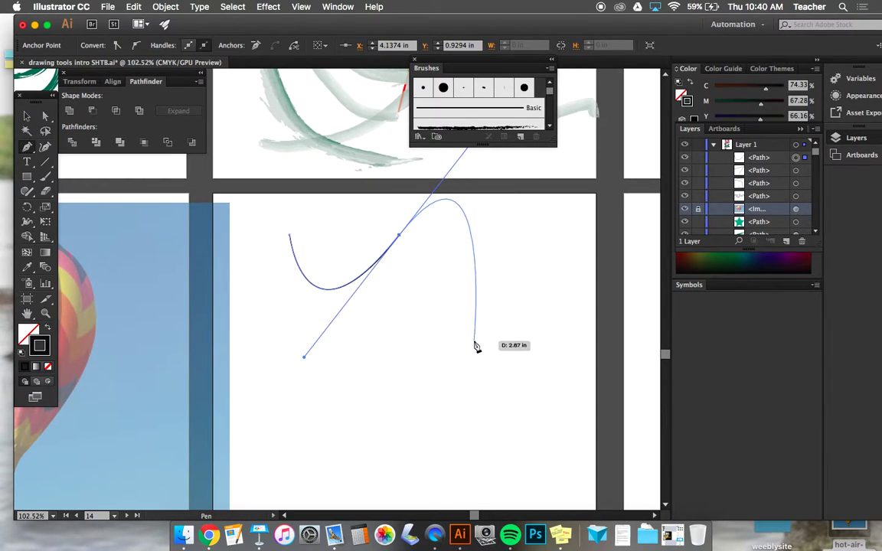
pyautogui.moveTo(480, 341); pyautogui.dragTo(541, 381)
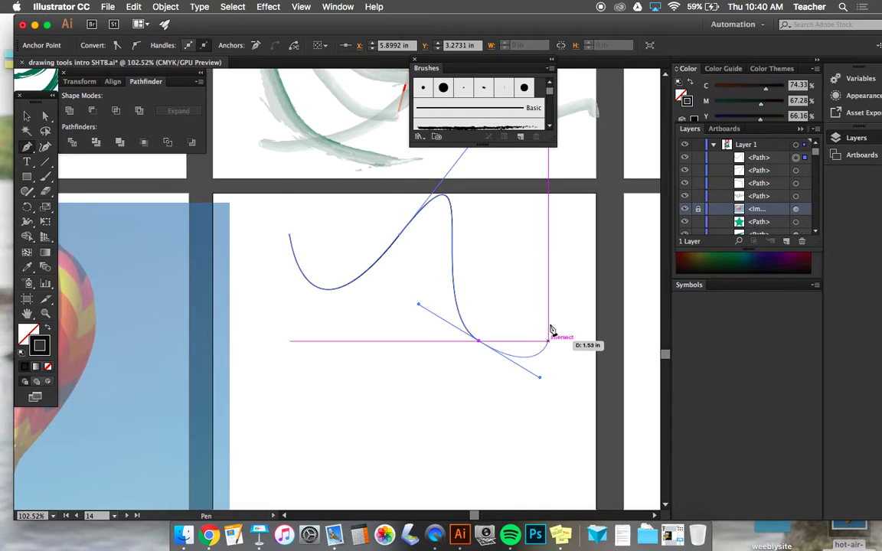
pyautogui.moveTo(563, 272); pyautogui.dragTo(609, 265)
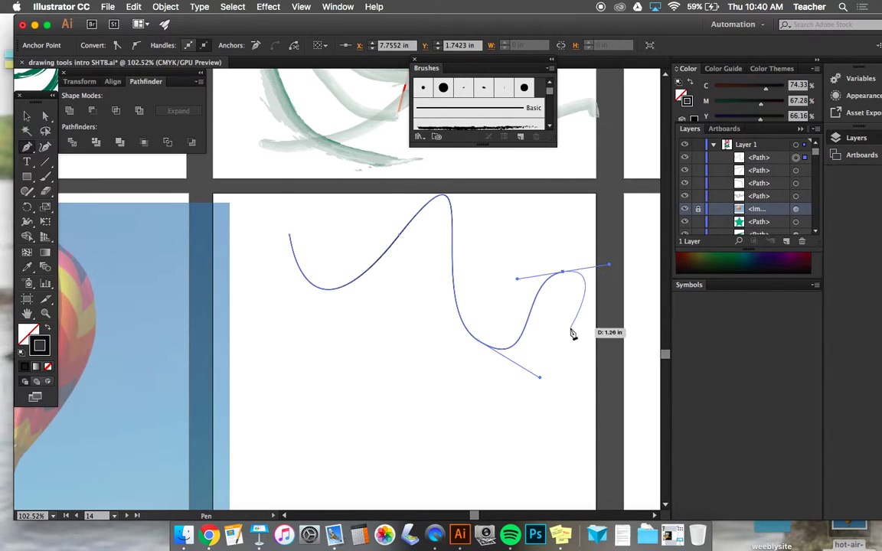
pyautogui.moveTo(566, 344); pyautogui.dragTo(541, 366)
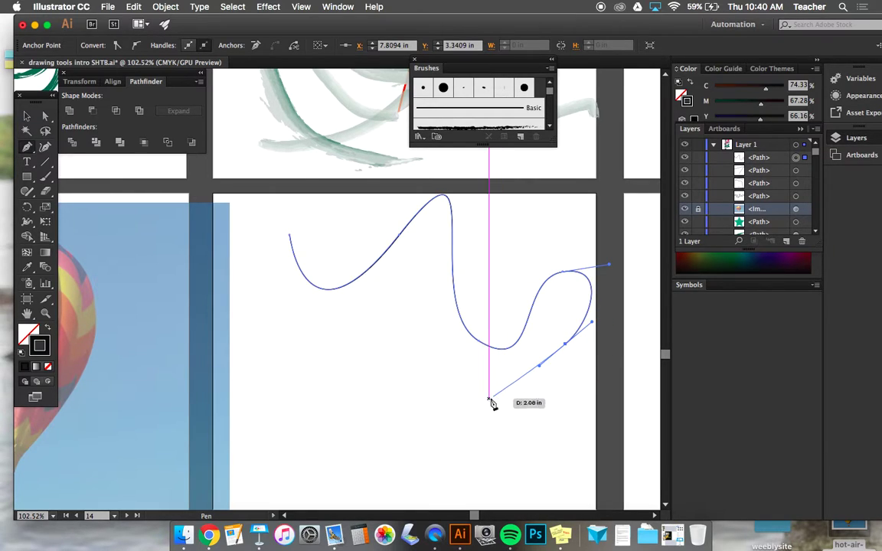
pyautogui.moveTo(447, 423); pyautogui.dragTo(506, 483)
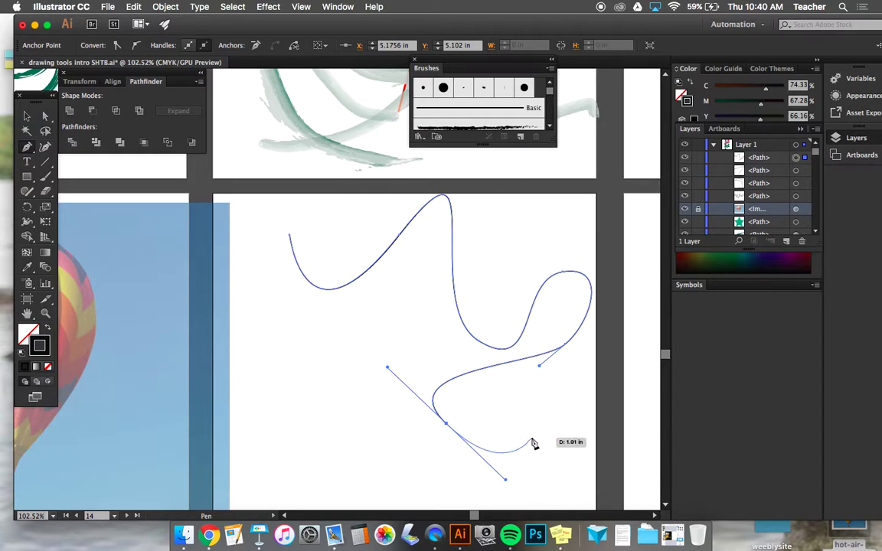
pyautogui.moveTo(542, 429); pyautogui.dragTo(533, 406)
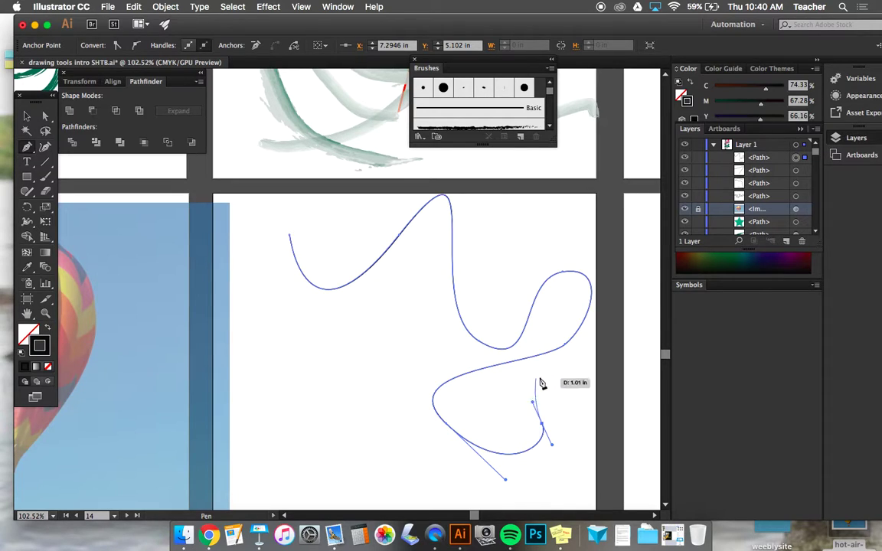
pyautogui.moveTo(561, 369); pyautogui.dragTo(588, 385)
pyautogui.moveTo(575, 450); pyautogui.dragTo(548, 478)
pyautogui.moveTo(360, 463); pyautogui.dragTo(343, 373)
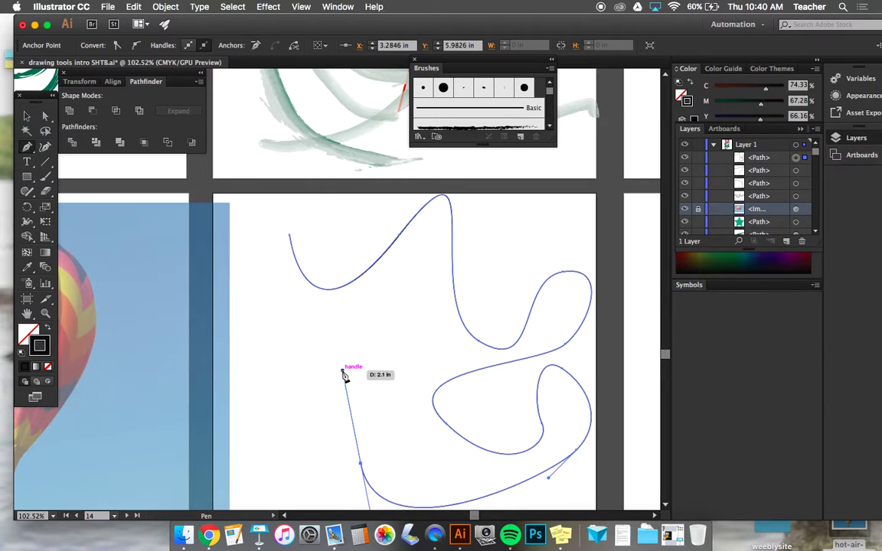
pyautogui.press('super')
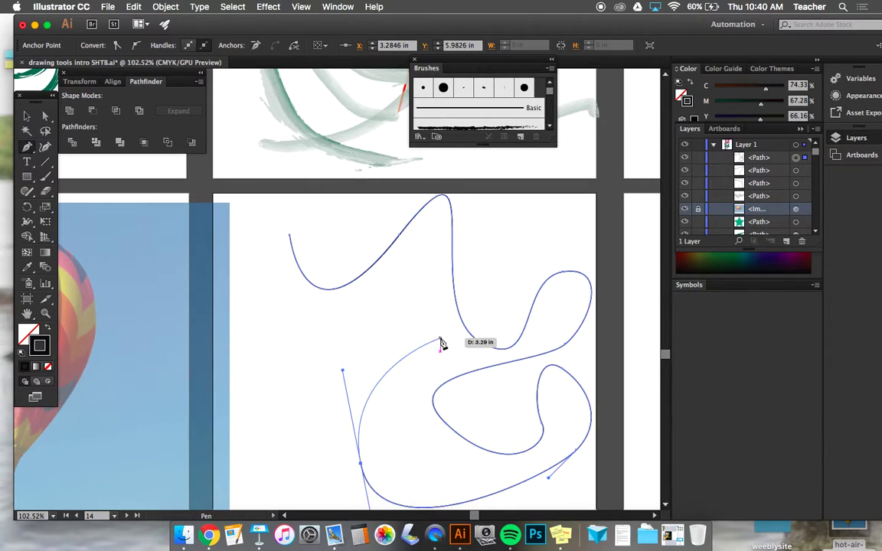
pyautogui.keyDown('super'); pyautogui.click(302, 347); pyautogui.keyUp('super')
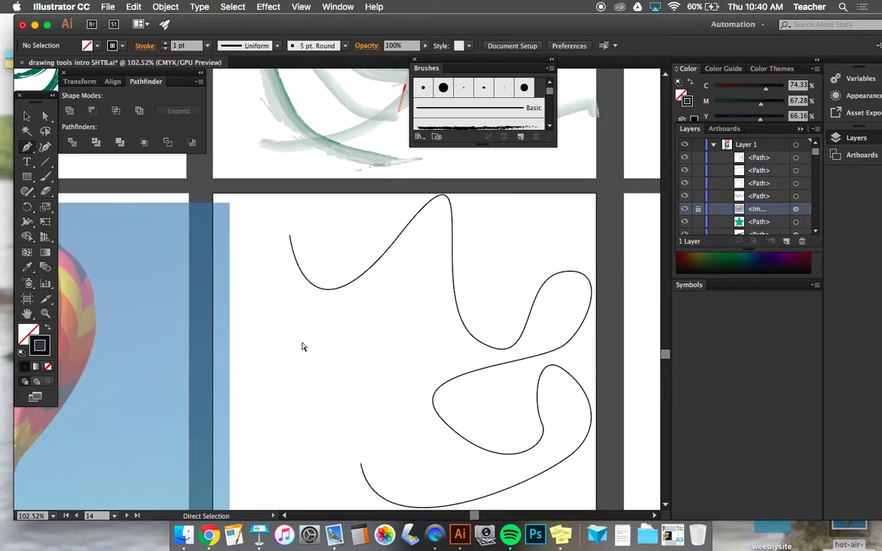
# Step: Draw an open Pen tool path of two arcs meeting at a sharp corner in the blank left part of Artboard 14 and end it unclosed
pyautogui.moveTo(267, 331); pyautogui.dragTo(268, 366)
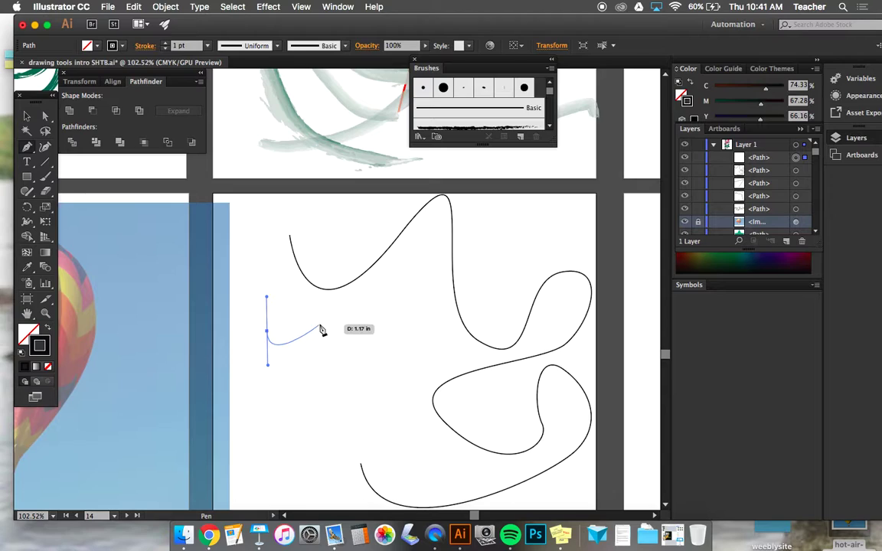
pyautogui.moveTo(317, 331); pyautogui.dragTo(318, 299)
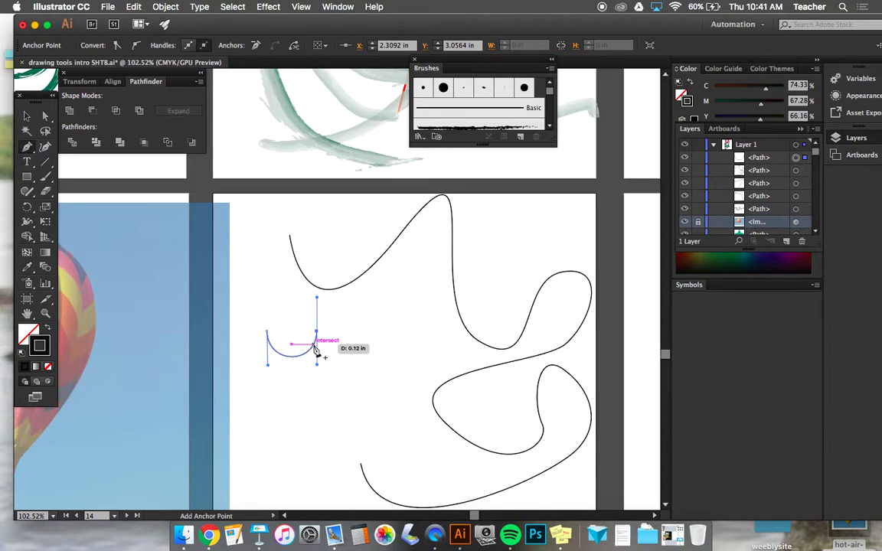
pyautogui.moveTo(318, 334)
pyautogui.mouseDown()
pyautogui.moveTo(319, 310)
pyautogui.moveTo(317, 335)
pyautogui.mouseUp()
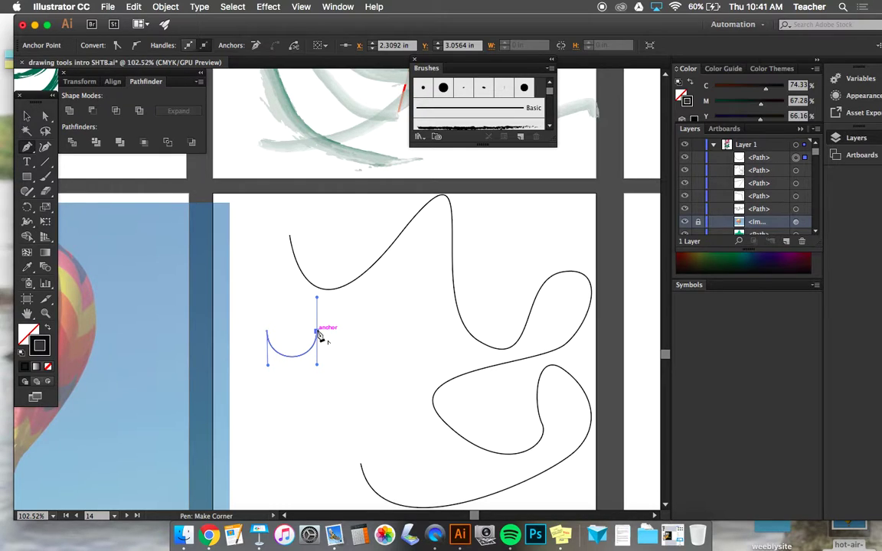
pyautogui.click(317, 333)
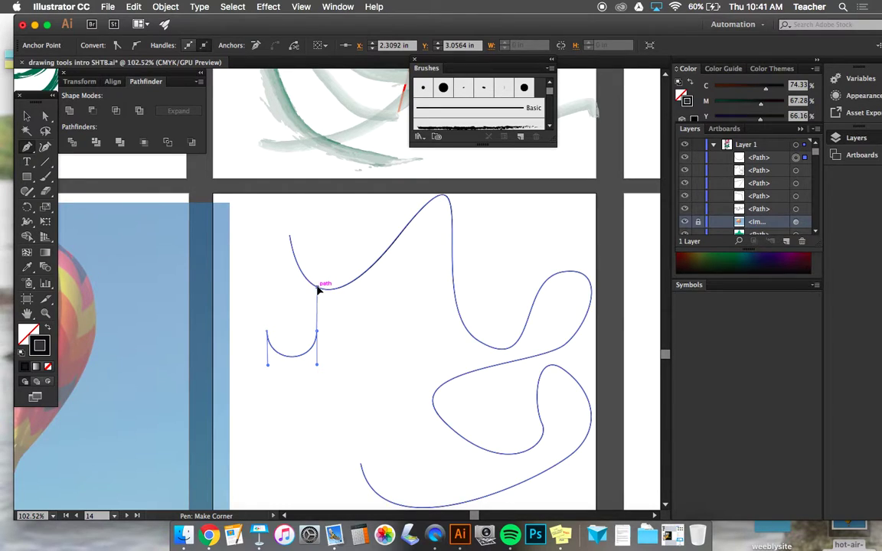
pyautogui.click(371, 395)
pyautogui.moveTo(371, 398); pyautogui.dragTo(310, 409)
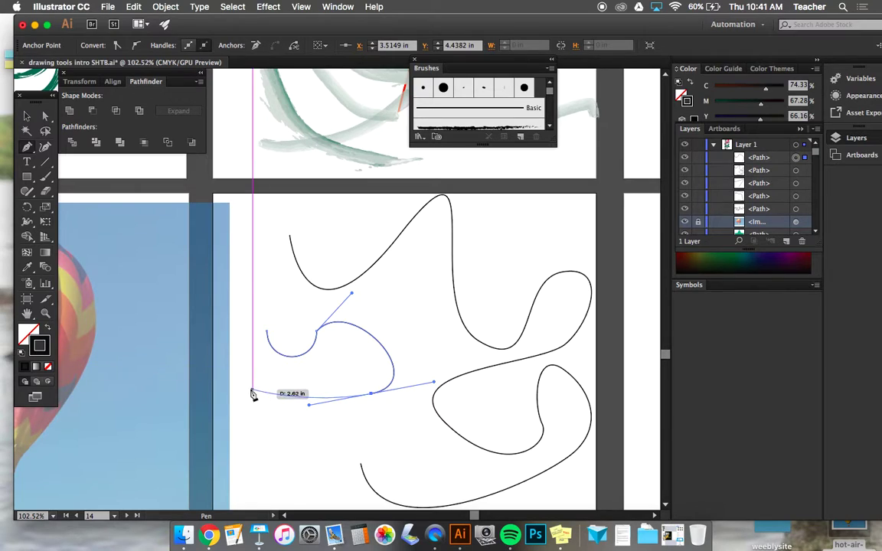
pyautogui.press('Escape')
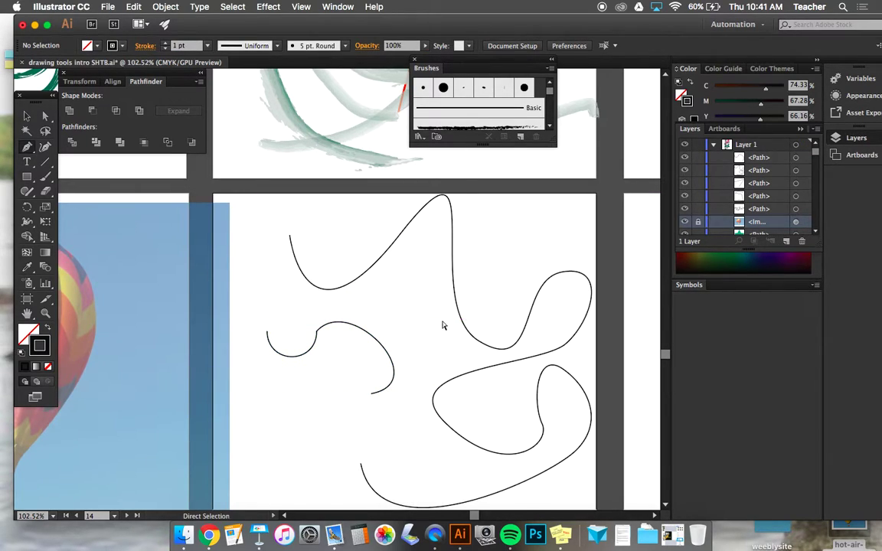
# Step: Trace the balloon's seam left of centre with one Pen tool curve from the yellow skirt to the crown and end the path unclosed
pyautogui.scroll(-3, 349, 398)
pyautogui.hscroll(-2, 349, 398)
pyautogui.scroll(-5, 349, 398)
pyautogui.hscroll(-7, 348, 398)
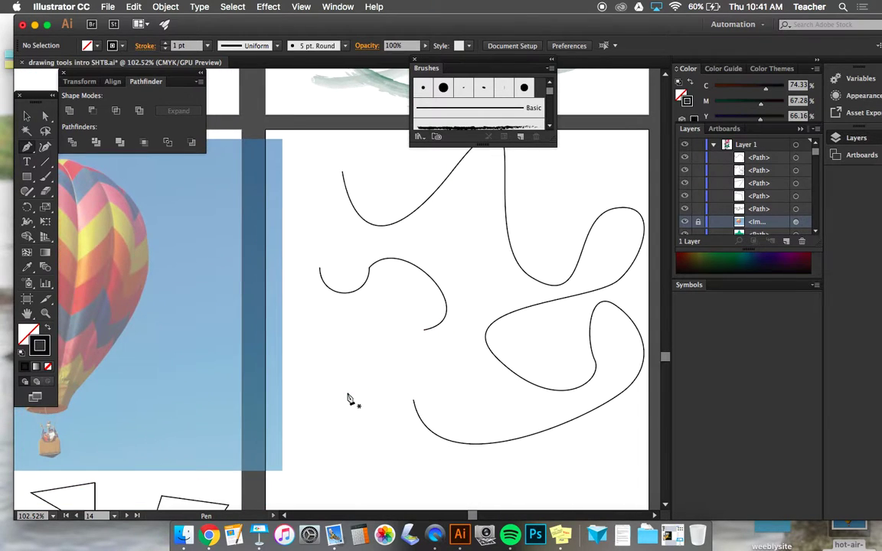
pyautogui.hscroll(-3, 348, 398)
pyautogui.hscroll(3, 348, 398)
pyautogui.scroll(-4, 349, 398)
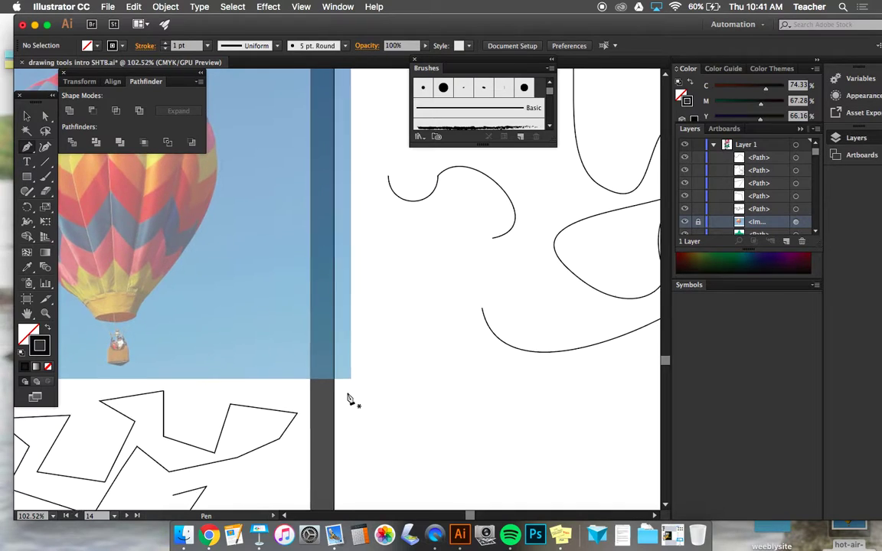
pyautogui.hscroll(4, 349, 397)
pyautogui.scroll(2, 349, 398)
pyautogui.hscroll(3, 392, 413)
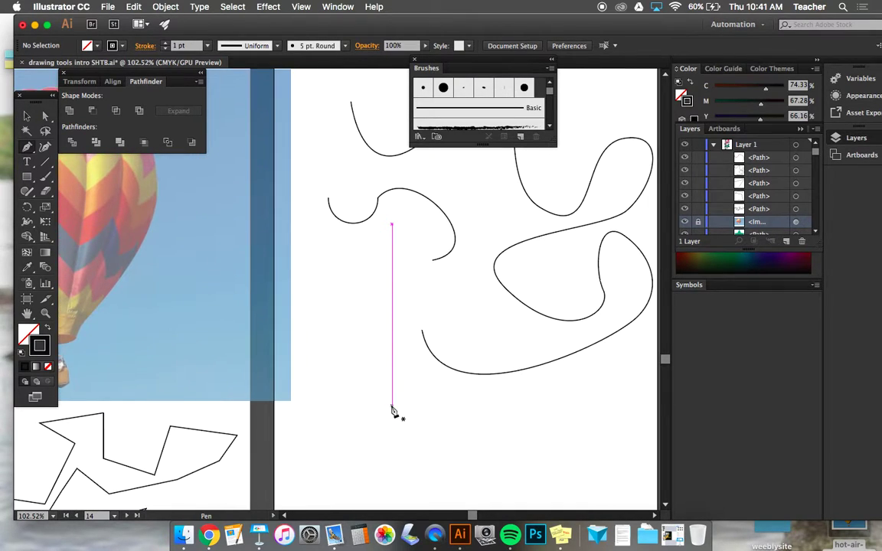
pyautogui.scroll(5, 392, 413)
pyautogui.hscroll(-6, 392, 414)
pyautogui.scroll(-5, 392, 413)
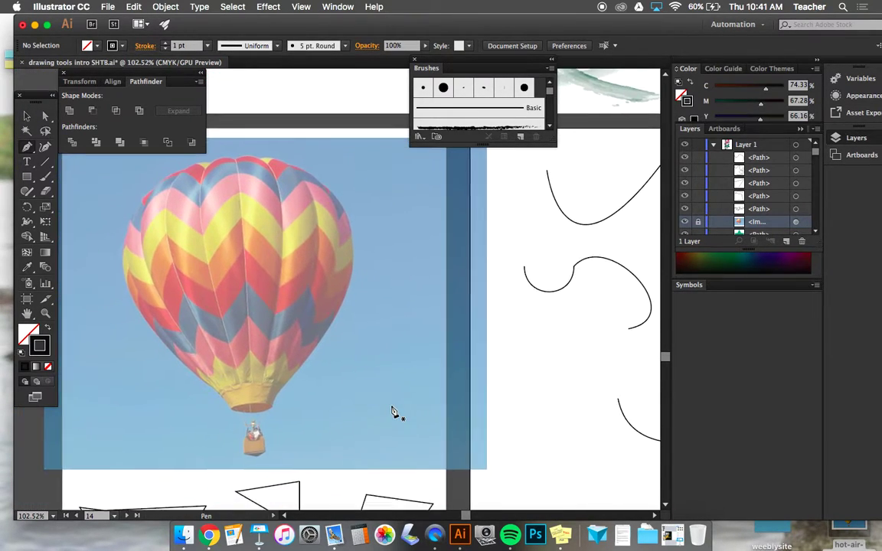
pyautogui.hscroll(-4, 392, 413)
pyautogui.scroll(5, 392, 411)
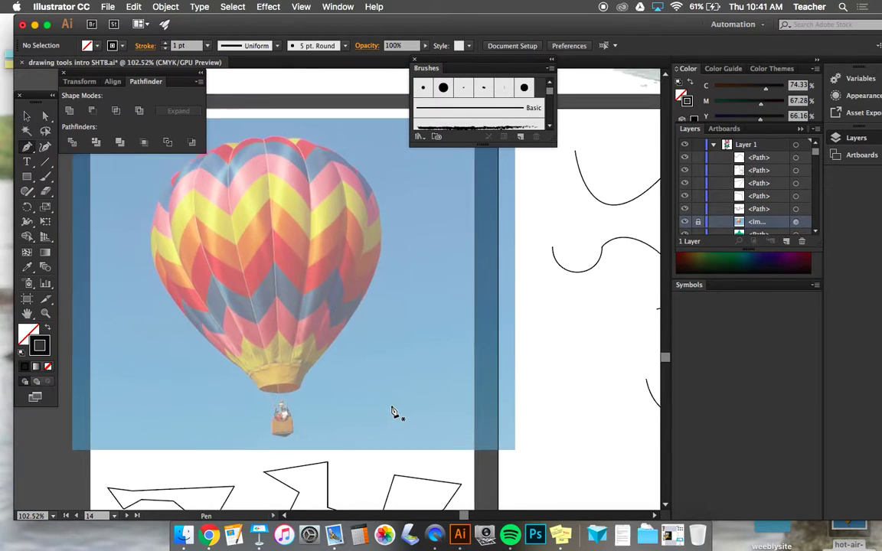
pyautogui.hscroll(3, 396, 411)
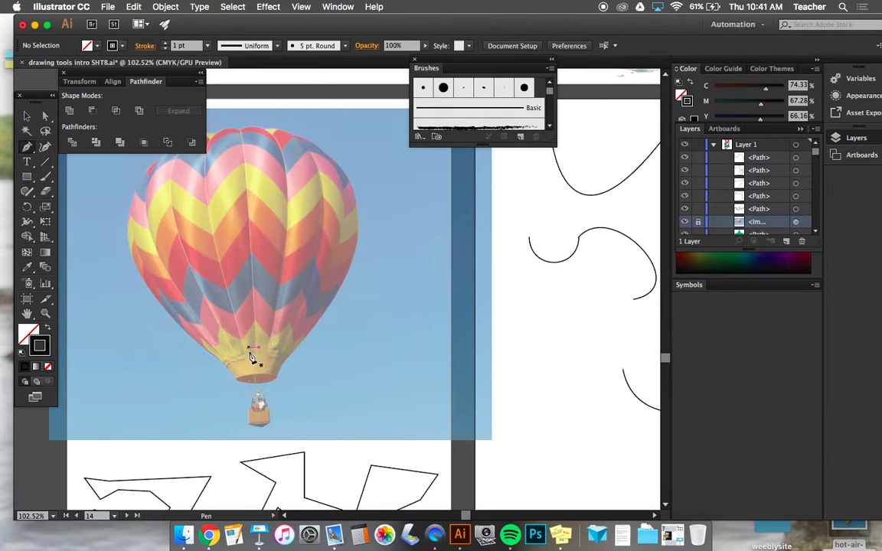
pyautogui.scroll(3, 244, 358)
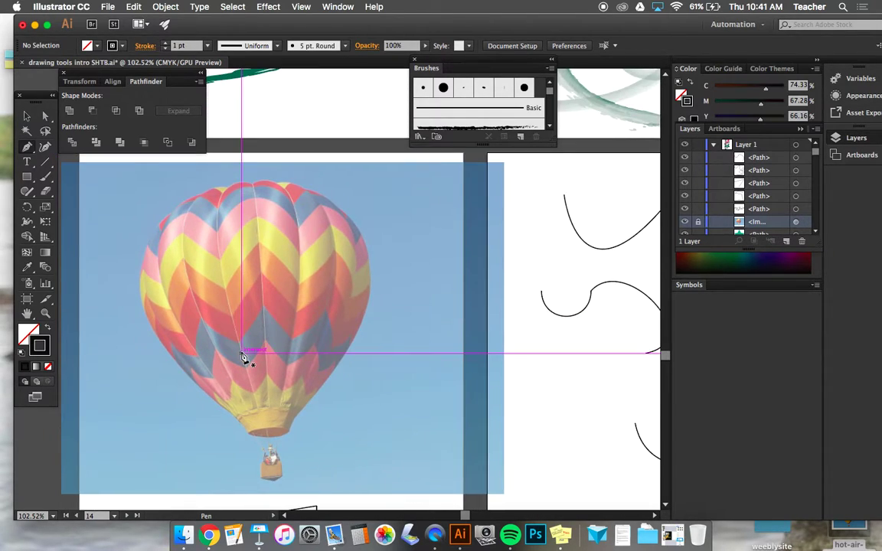
pyautogui.scroll(-1, 243, 358)
pyautogui.hscroll(-2, 245, 359)
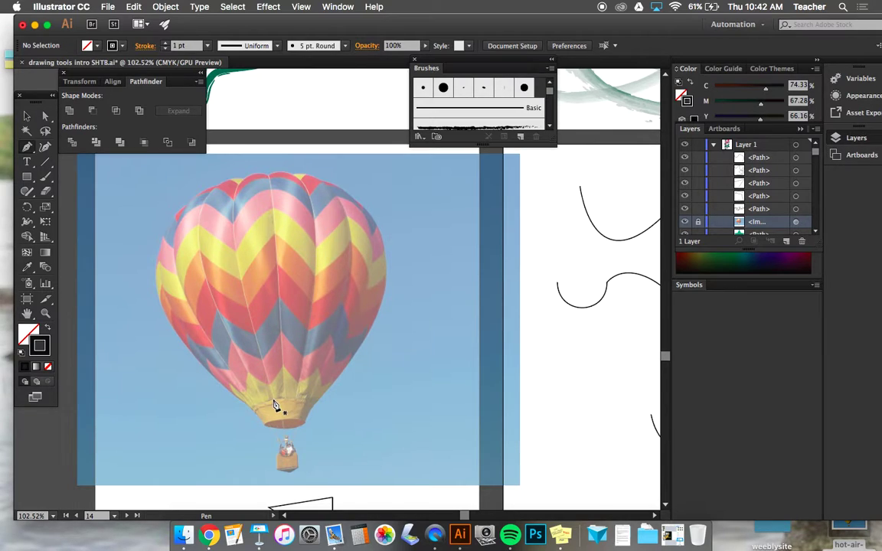
pyautogui.click(274, 404)
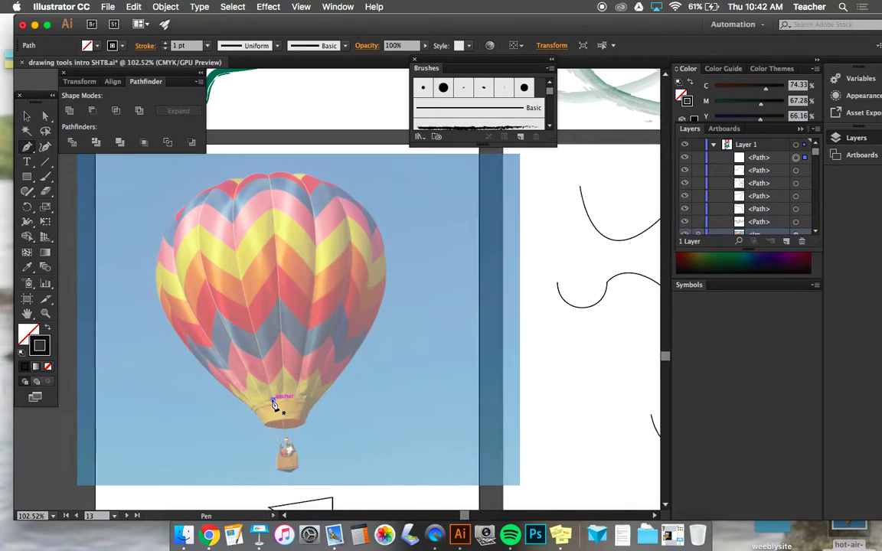
pyautogui.click(244, 182)
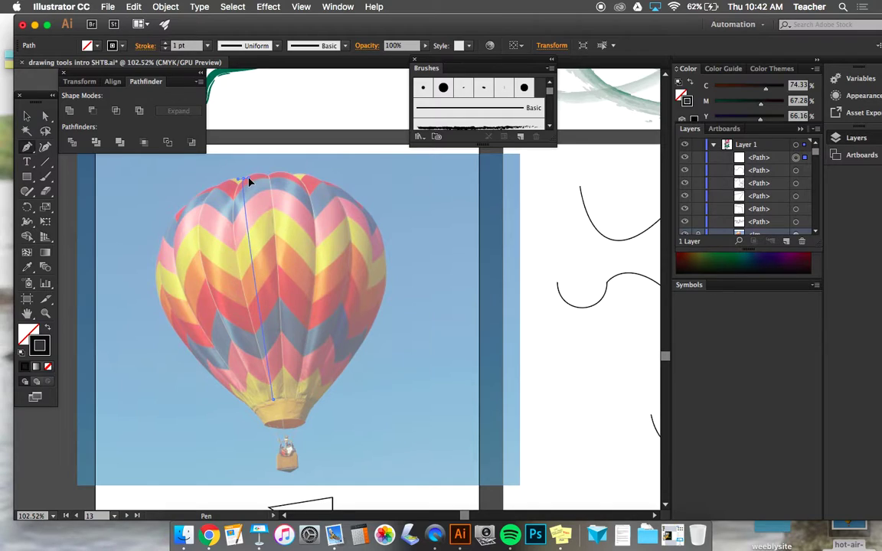
pyautogui.moveTo(249, 181); pyautogui.dragTo(278, 165)
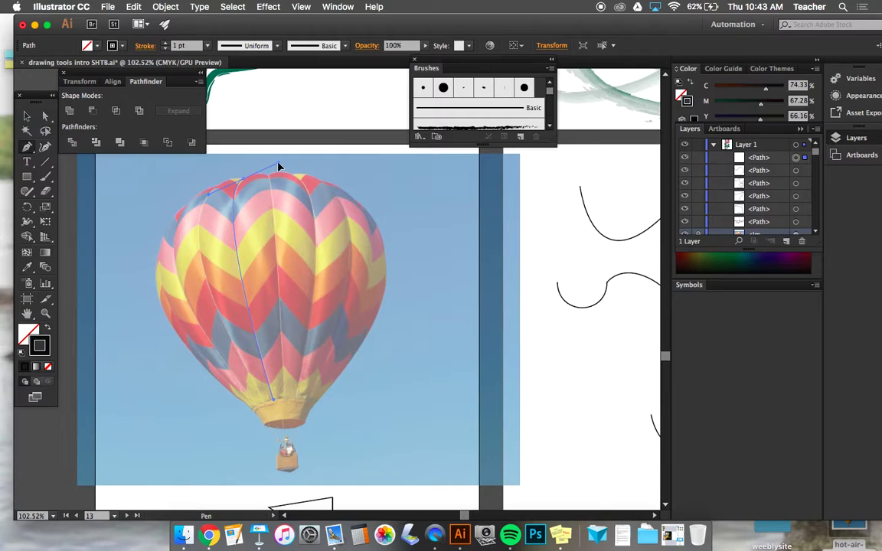
pyautogui.moveTo(277, 164); pyautogui.dragTo(278, 165)
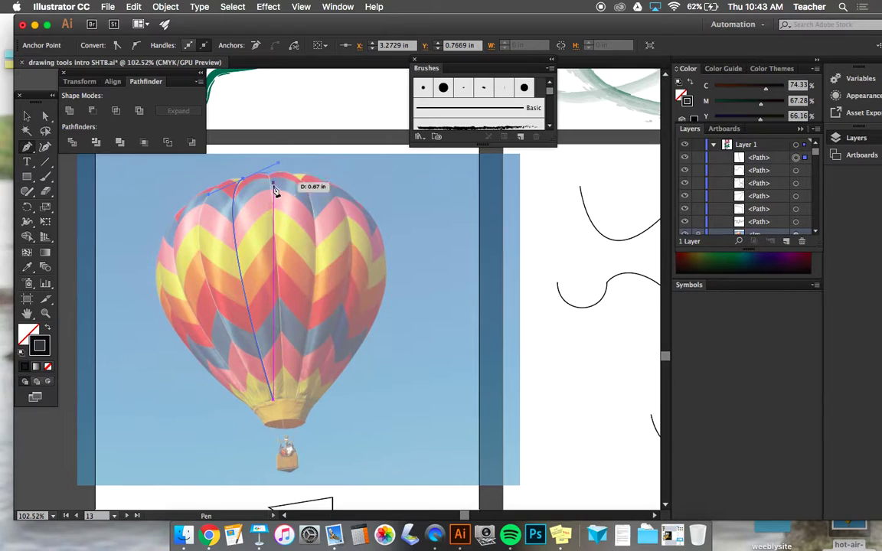
pyautogui.keyDown('super'); pyautogui.click(267, 276); pyautogui.keyUp('super')
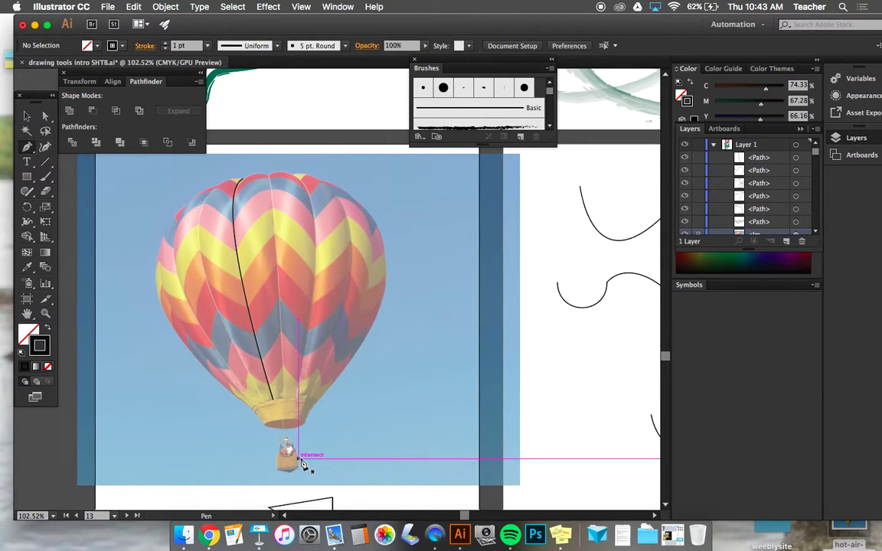
# Step: Trace the balloon's seam right of centre from skirt to crown, adjust the top anchor's handles to fit the curve, and end the path
pyautogui.click(296, 399)
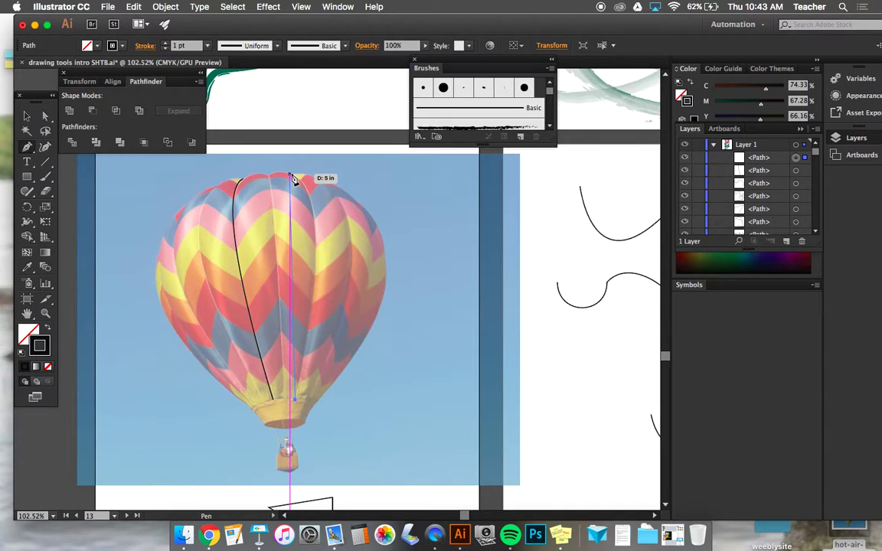
pyautogui.moveTo(292, 177)
pyautogui.mouseDown()
pyautogui.moveTo(254, 165)
pyautogui.moveTo(280, 153)
pyautogui.moveTo(269, 163)
pyautogui.mouseUp()
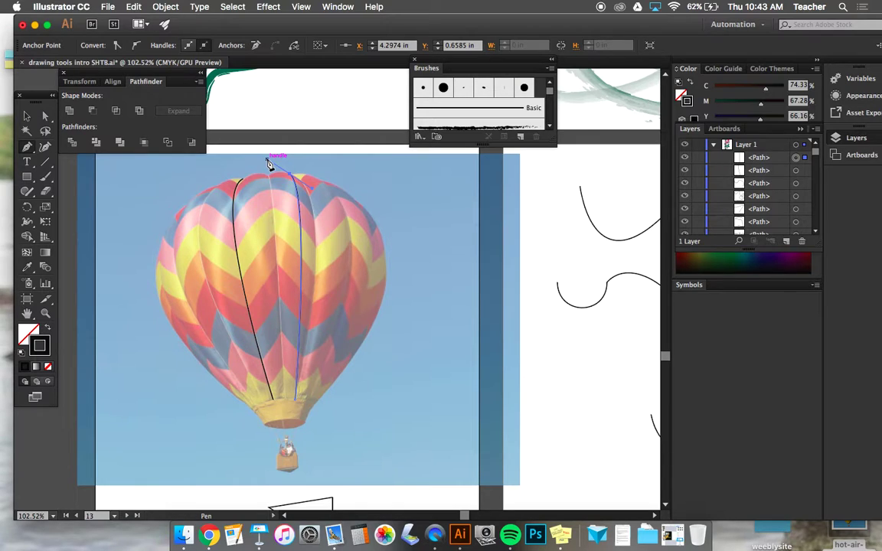
pyautogui.press('super')
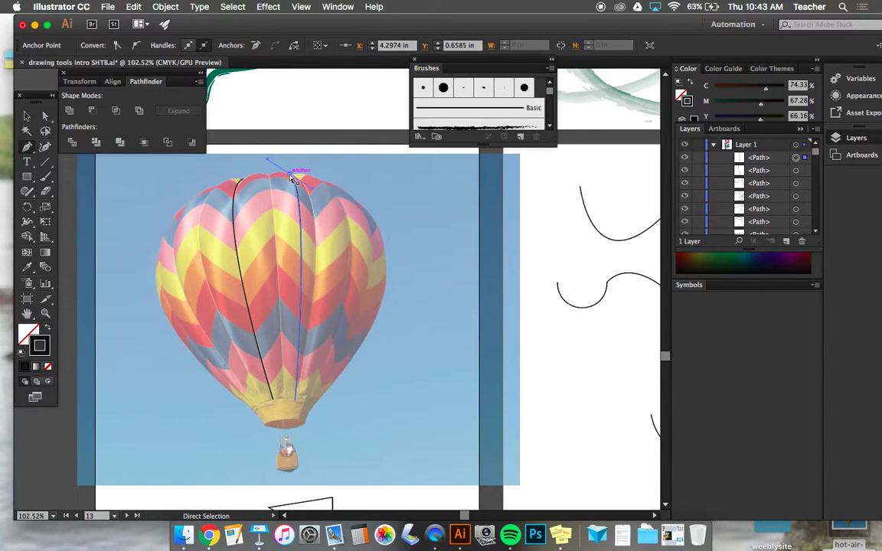
pyautogui.moveTo(291, 178); pyautogui.dragTo(266, 163)
pyautogui.moveTo(267, 159); pyautogui.dragTo(288, 198)
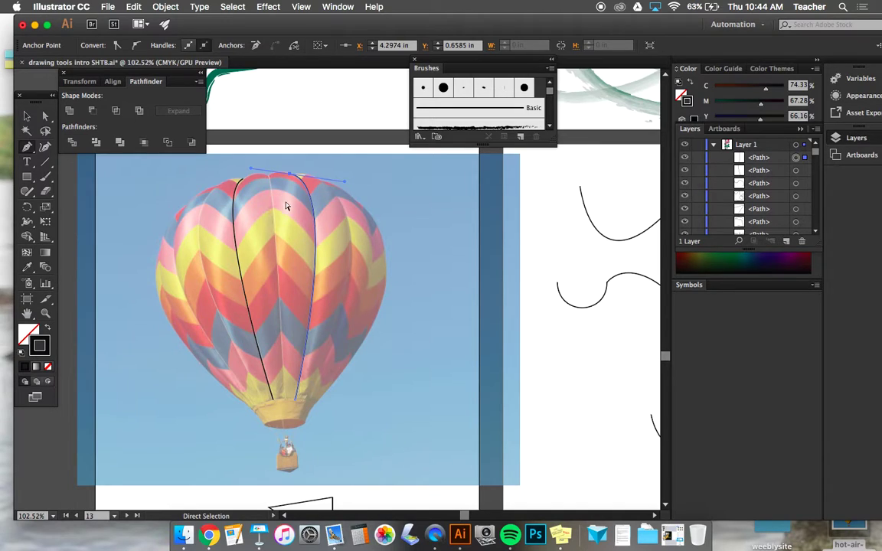
pyautogui.keyDown('super'); pyautogui.click(287, 205); pyautogui.keyUp('super')
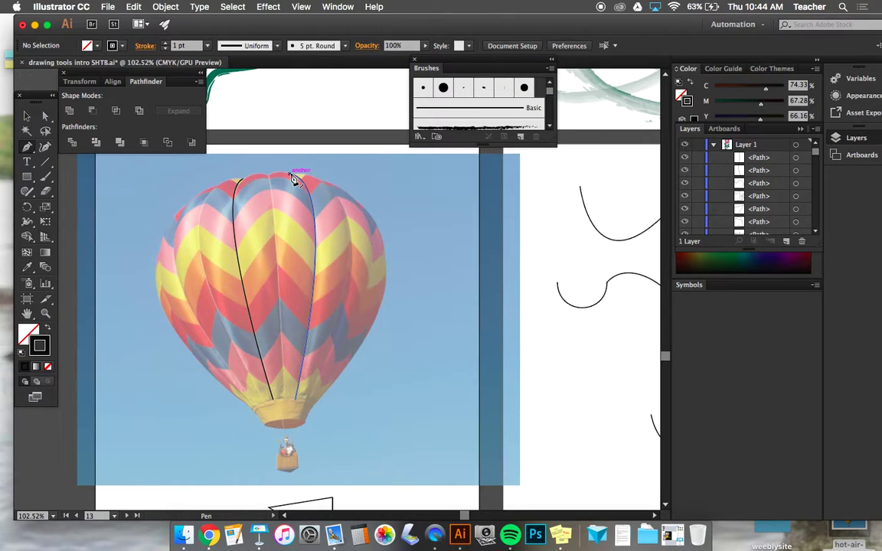
pyautogui.press('super+shift+a')
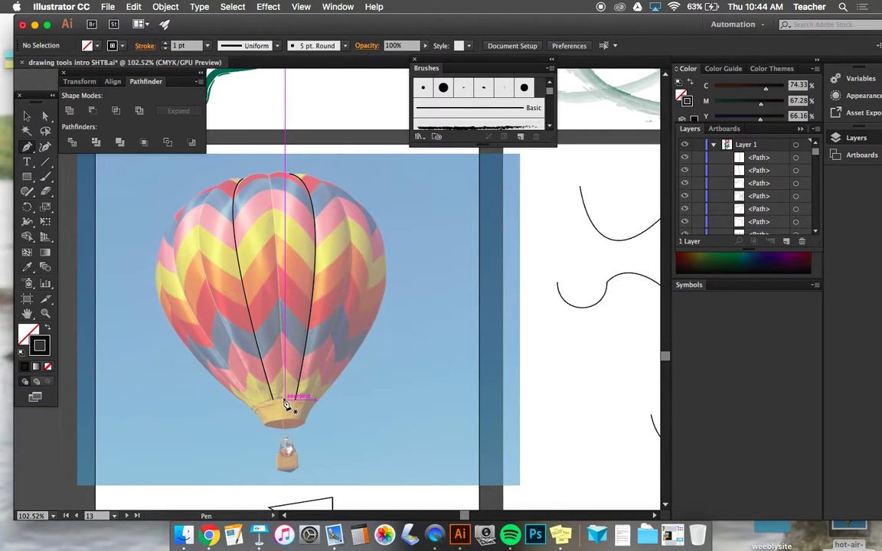
# Step: Trace the balloon's nearly straight centre seam with the Pen tool from the yellow skirt to the crown, using short handles at the top anchor
pyautogui.click(284, 399)
pyautogui.click(270, 178)
pyautogui.moveTo(259, 167); pyautogui.dragTo(263, 166)
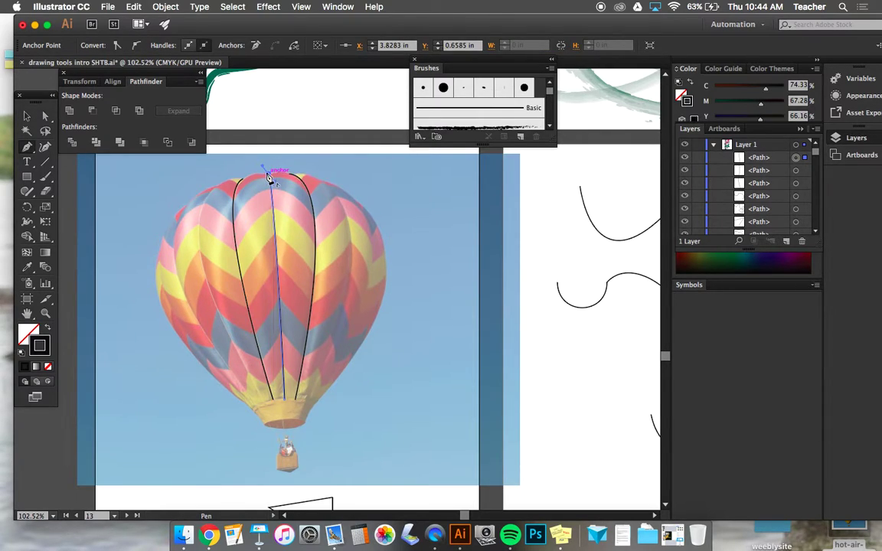
pyautogui.moveTo(270, 176); pyautogui.dragTo(271, 183)
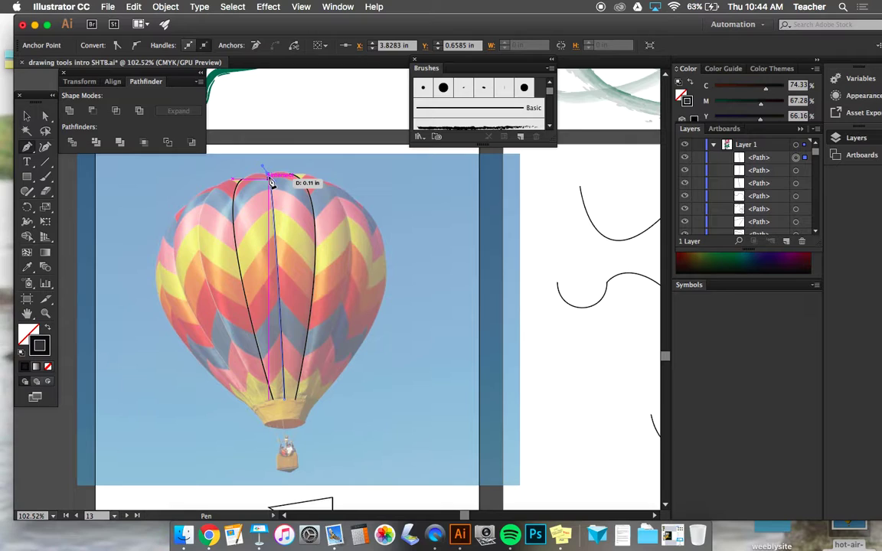
pyautogui.moveTo(271, 183); pyautogui.dragTo(146, 145)
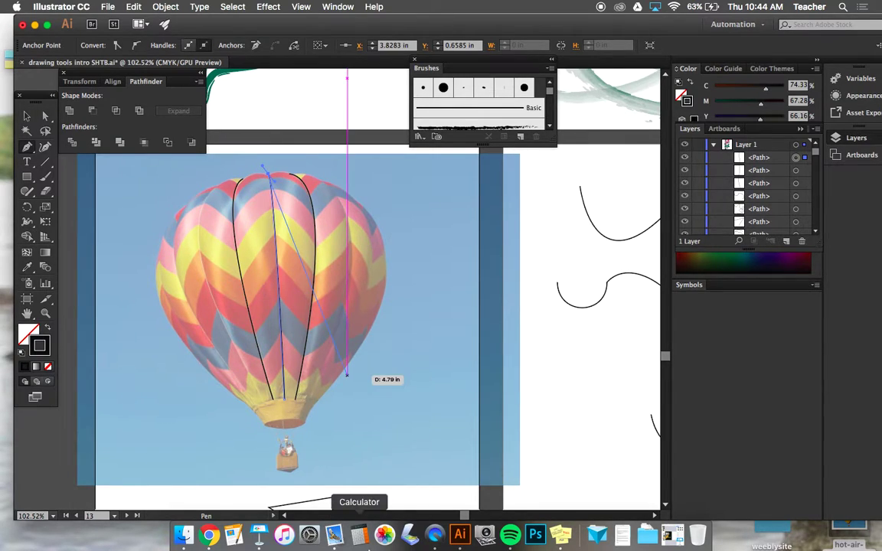
pyautogui.click(435, 534)
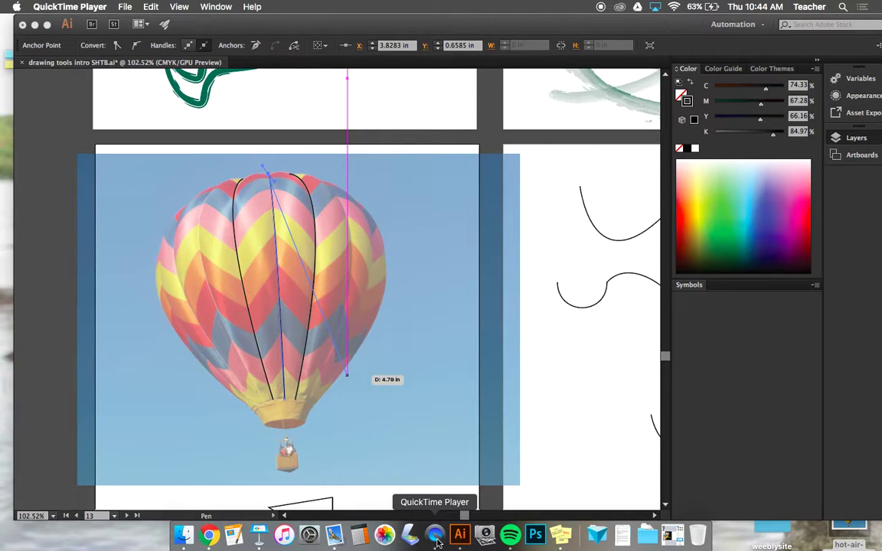
pyautogui.rightClick(436, 536)
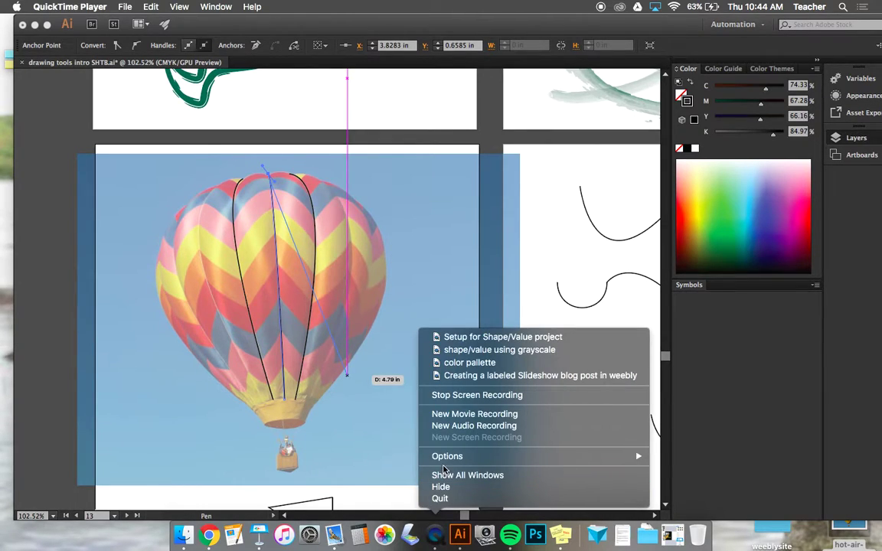